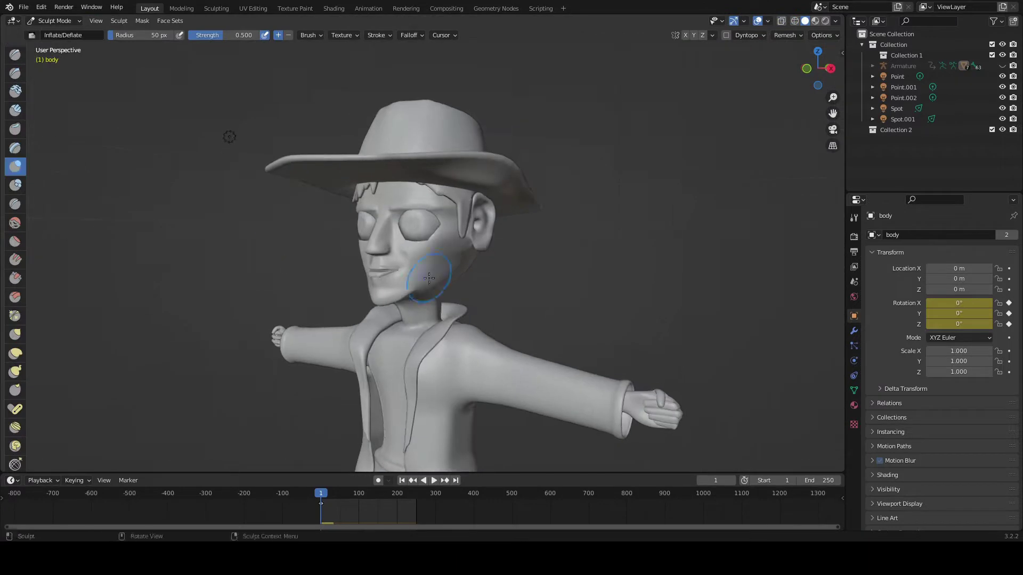
Orbit around the character to view the head from three-quarter and side angles.
{"action": "middle_click_drag", "start_coordinate": [469, 279], "coordinate": [435, 293]}
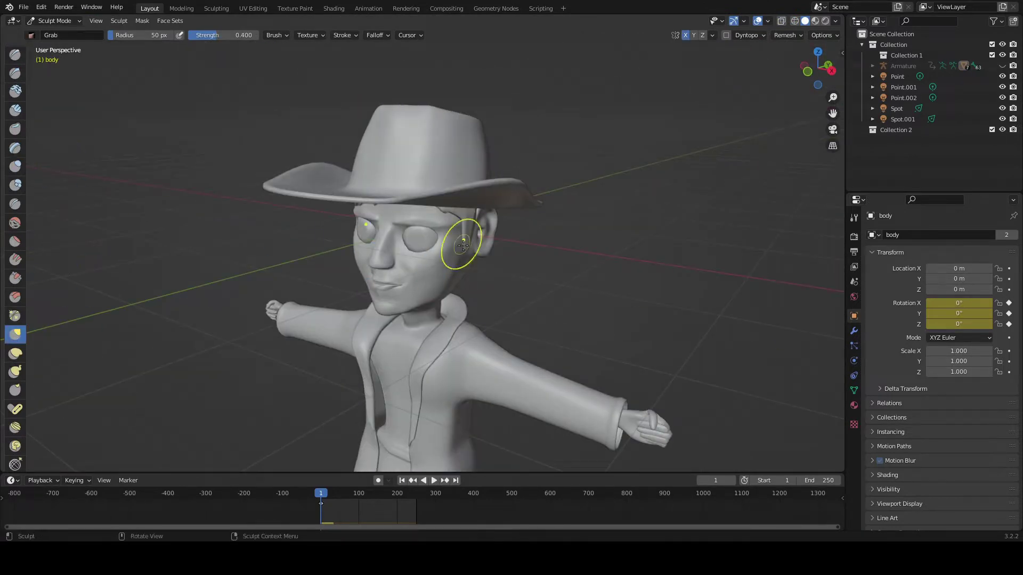
{"action": "middle_click_drag", "start_coordinate": [463, 245], "coordinate": [426, 273]}
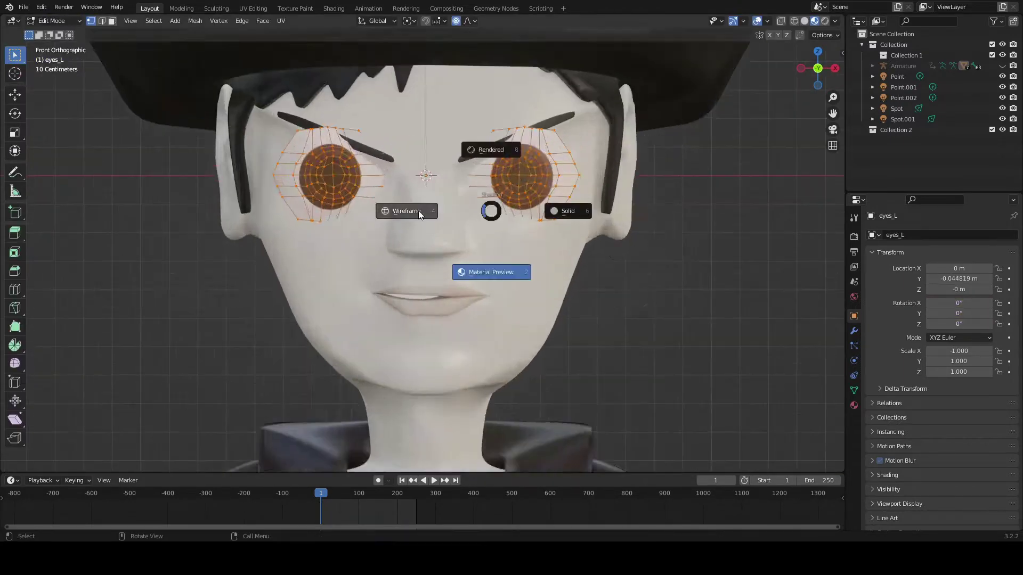
Switch the viewport to wireframe display.
{"action": "left_click", "coordinate": [418, 213]}
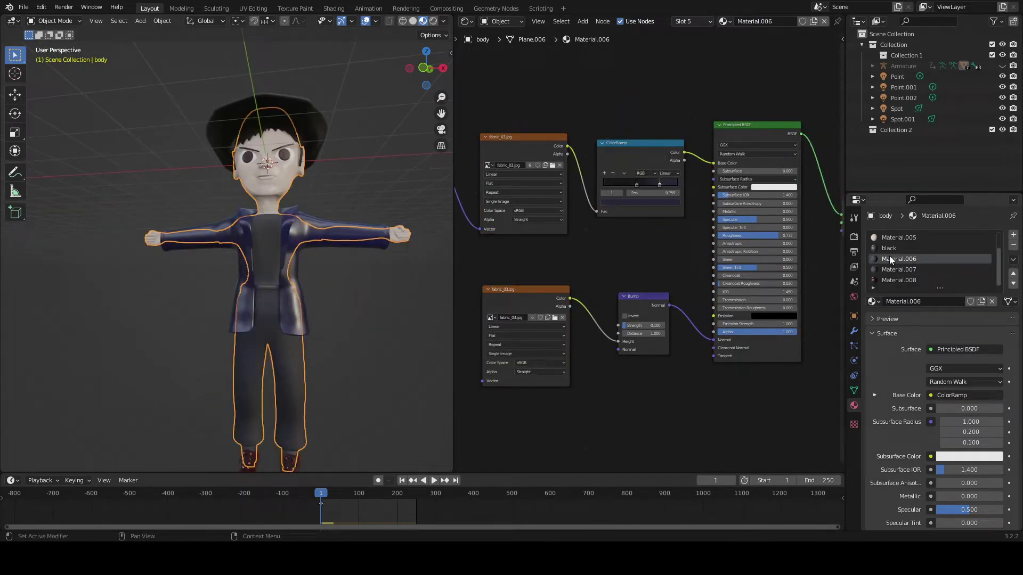
Darken the shirt material by shifting a ColorRamp stop.
{"action": "left_click", "coordinate": [896, 248]}
{"action": "scroll", "coordinate": [896, 247], "scroll_direction": "up", "scroll_amount": 1}
{"action": "left_click", "coordinate": [882, 270]}
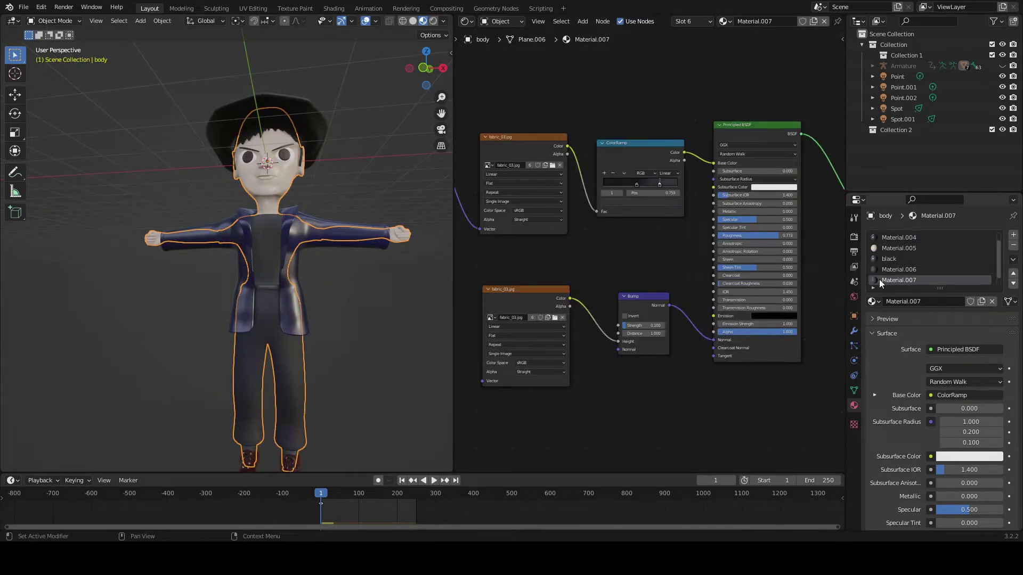
{"action": "key", "text": "Tab"}
{"action": "left_click_drag", "start_coordinate": [637, 184], "coordinate": [667, 184]}
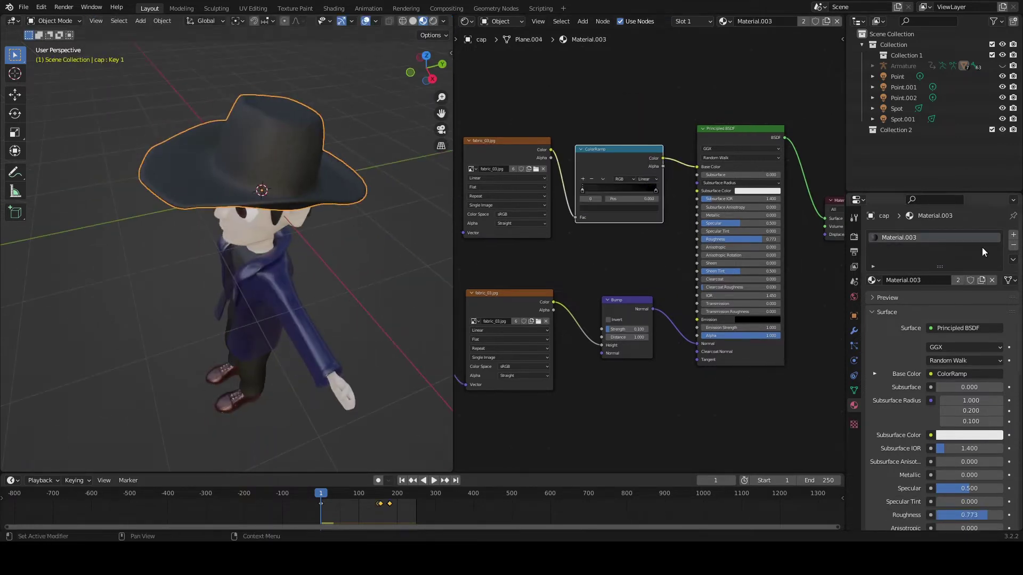
Give the hat's Material.017 a dark Base Color.
{"action": "left_click", "coordinate": [777, 239]}
{"action": "key", "text": "ctrl+v"}
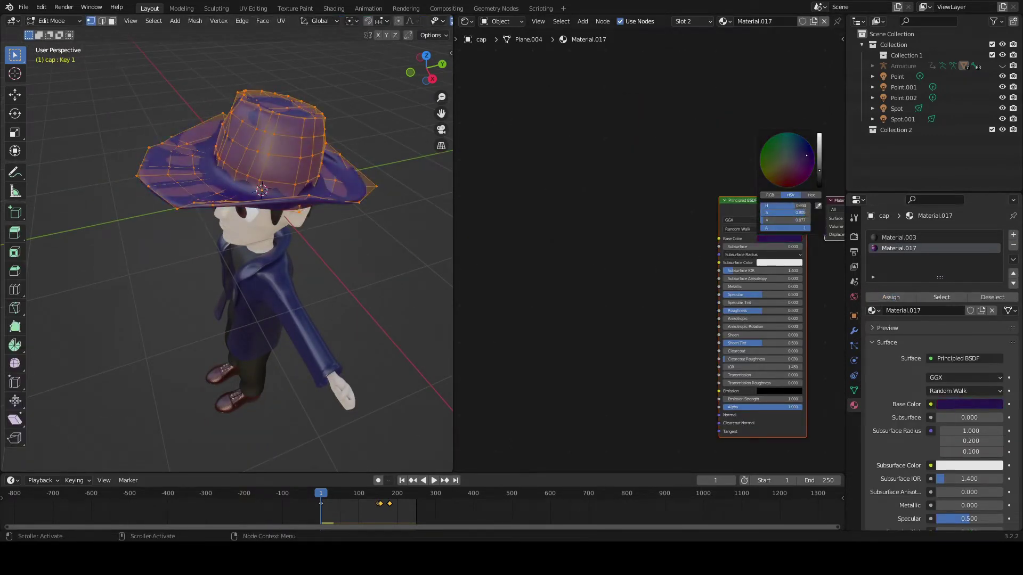
{"action": "middle_click_drag", "start_coordinate": [386, 232], "coordinate": [416, 229]}
Scale the hat down to 0.937 and shift it back on the head.
{"action": "key", "text": "s"}
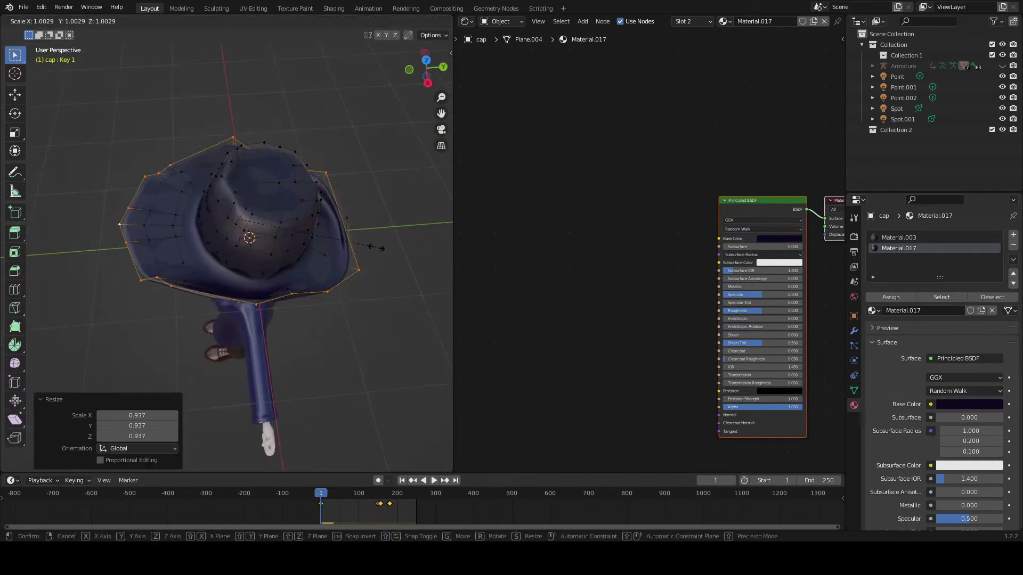
{"action": "left_click", "coordinate": [352, 249]}
{"action": "mouse_move", "coordinate": [351, 249]}
{"action": "middle_mouse_down"}
{"action": "mouse_move", "coordinate": [349, 262]}
{"action": "mouse_move", "coordinate": [338, 213]}
{"action": "mouse_move", "coordinate": [288, 192]}
{"action": "middle_mouse_up"}
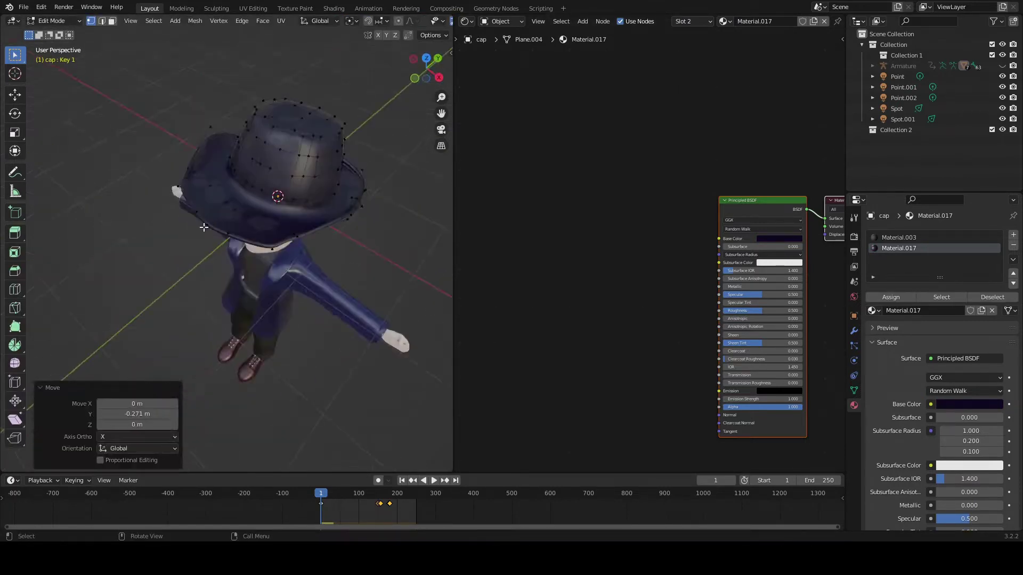
{"action": "key", "text": "KP_3"}
{"action": "key", "text": "r"}
{"action": "key", "text": "Tab"}
{"action": "middle_click_drag", "start_coordinate": [155, 222], "coordinate": [192, 202]}
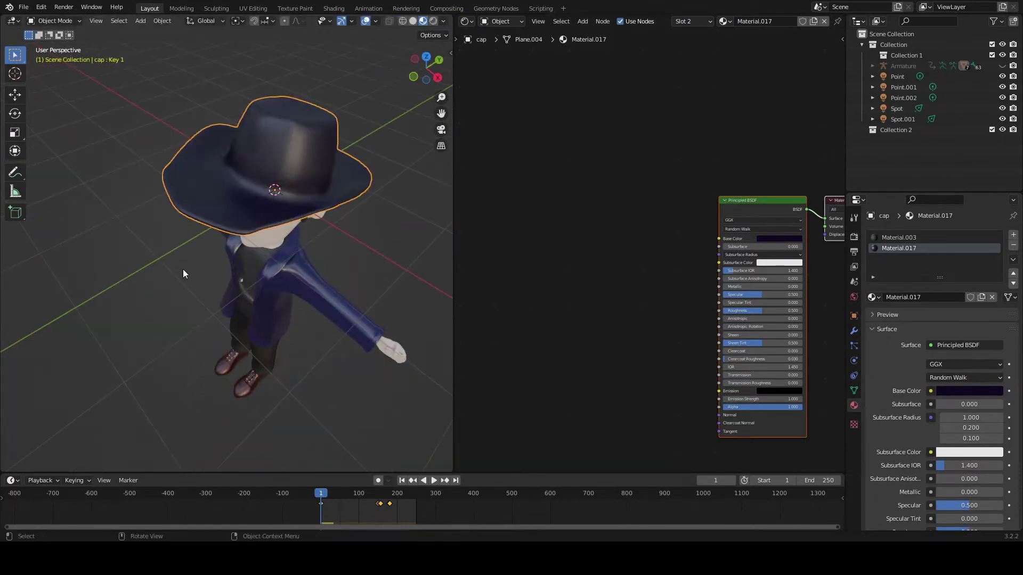
{"action": "left_click", "coordinate": [854, 390]}
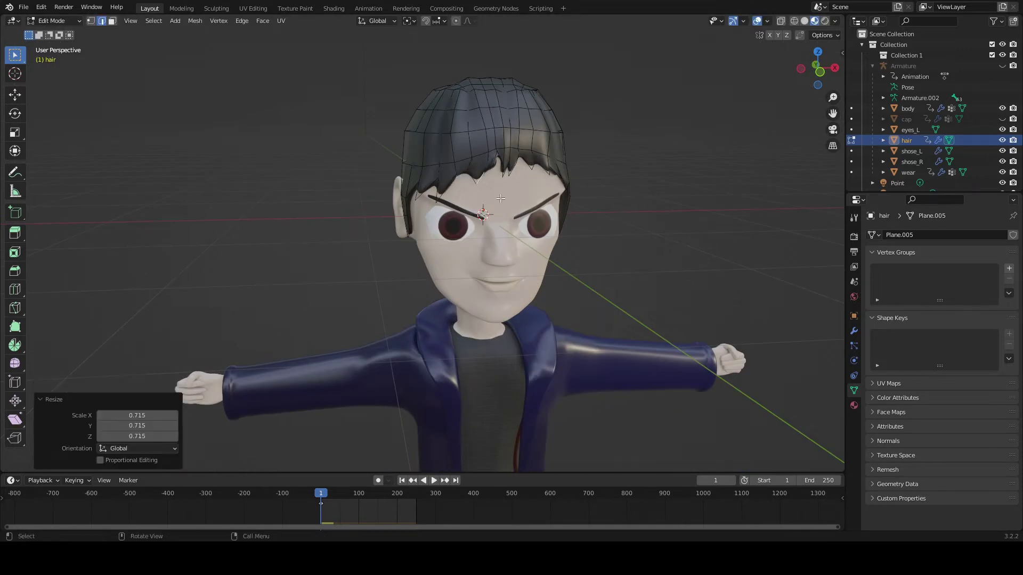
Scale and position a spiky hair piece on the side of the head.
{"action": "middle_click_drag", "start_coordinate": [501, 198], "coordinate": [521, 256]}
{"action": "key", "text": "g"}
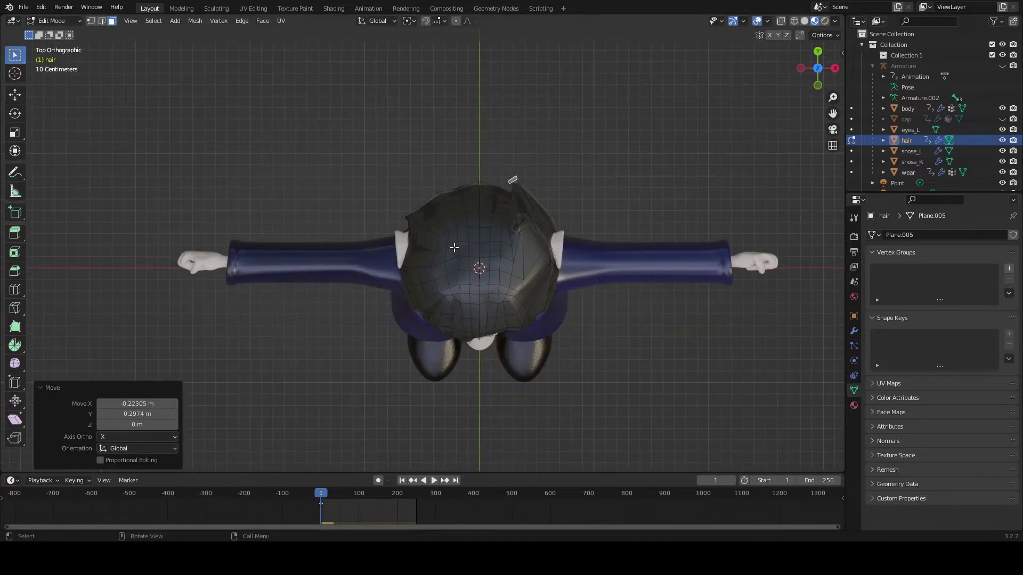
{"action": "key", "text": "ctrl+z"}
{"action": "key", "text": "KP_3"}
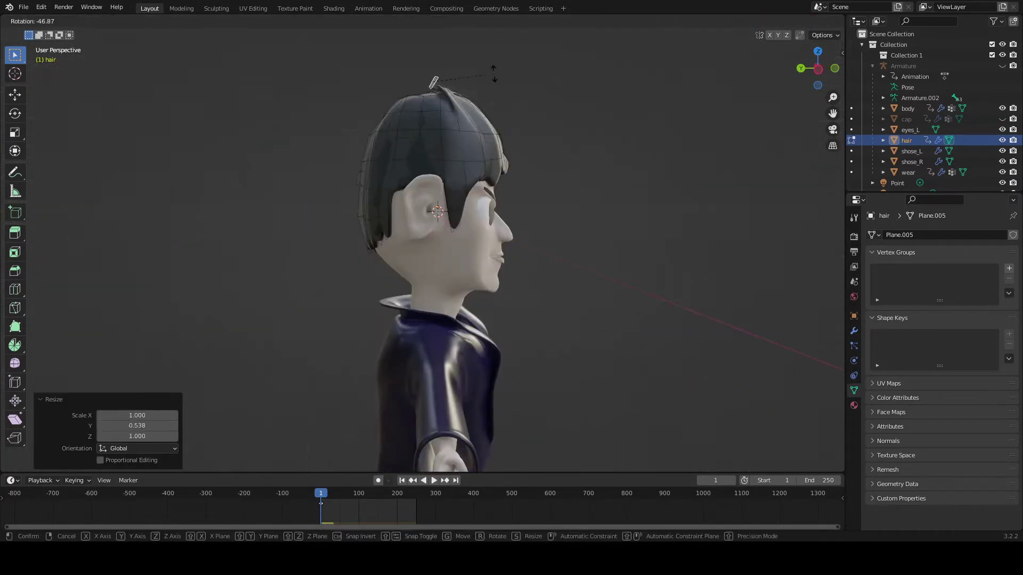
{"action": "left_click", "coordinate": [433, 82]}
{"action": "middle_click_drag", "start_coordinate": [434, 82], "coordinate": [501, 229]}
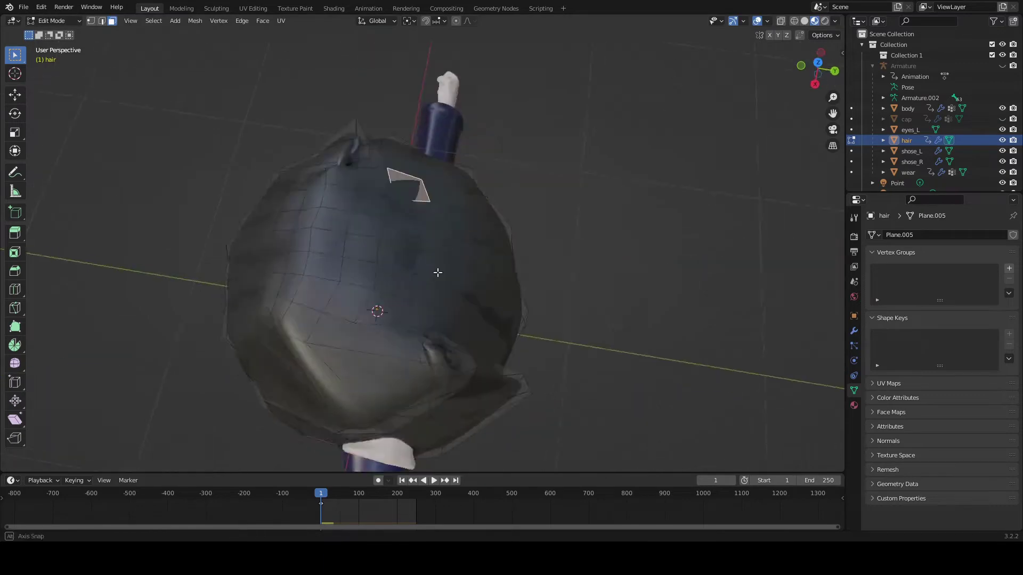
{"action": "left_click", "coordinate": [415, 173]}
Move another hair spike into place on top of the head using the front view.
{"action": "mouse_move", "coordinate": [393, 235]}
{"action": "middle_mouse_down"}
{"action": "mouse_move", "coordinate": [449, 159]}
{"action": "mouse_move", "coordinate": [469, 213]}
{"action": "mouse_move", "coordinate": [348, 228]}
{"action": "mouse_move", "coordinate": [526, 258]}
{"action": "mouse_move", "coordinate": [412, 220]}
{"action": "middle_mouse_up"}
{"action": "mouse_move", "coordinate": [444, 173]}
{"action": "middle_mouse_down"}
{"action": "mouse_move", "coordinate": [511, 171]}
{"action": "mouse_move", "coordinate": [379, 255]}
{"action": "mouse_move", "coordinate": [363, 234]}
{"action": "mouse_move", "coordinate": [370, 211]}
{"action": "mouse_move", "coordinate": [325, 209]}
{"action": "middle_mouse_up"}
{"action": "key", "text": "KP_1"}
{"action": "key", "text": "g"}
{"action": "left_click", "coordinate": [576, 194]}
{"action": "middle_click_drag", "start_coordinate": [577, 194], "coordinate": [387, 167]}
{"action": "mouse_move", "coordinate": [459, 182]}
{"action": "middle_mouse_down"}
{"action": "mouse_move", "coordinate": [365, 229]}
{"action": "mouse_move", "coordinate": [426, 213]}
{"action": "mouse_move", "coordinate": [647, 269]}
{"action": "mouse_move", "coordinate": [409, 286]}
{"action": "middle_mouse_up"}
Unhide the hat to check the hair fit, then rotate and reposition a spike.
{"action": "key", "text": "Tab"}
{"action": "key", "text": "alt+h"}
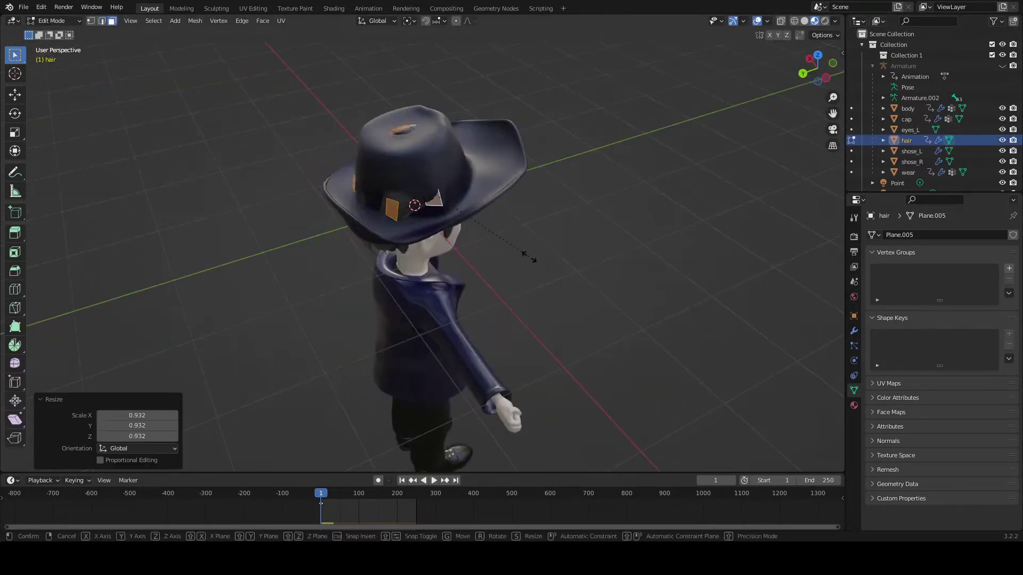
{"action": "key", "text": "Escape"}
{"action": "mouse_move", "coordinate": [523, 274]}
{"action": "middle_mouse_down"}
{"action": "mouse_move", "coordinate": [557, 246]}
{"action": "mouse_move", "coordinate": [533, 283]}
{"action": "mouse_move", "coordinate": [315, 277]}
{"action": "middle_mouse_up"}
{"action": "key", "text": "Tab"}
{"action": "key", "text": "Escape"}
{"action": "key", "text": "g"}
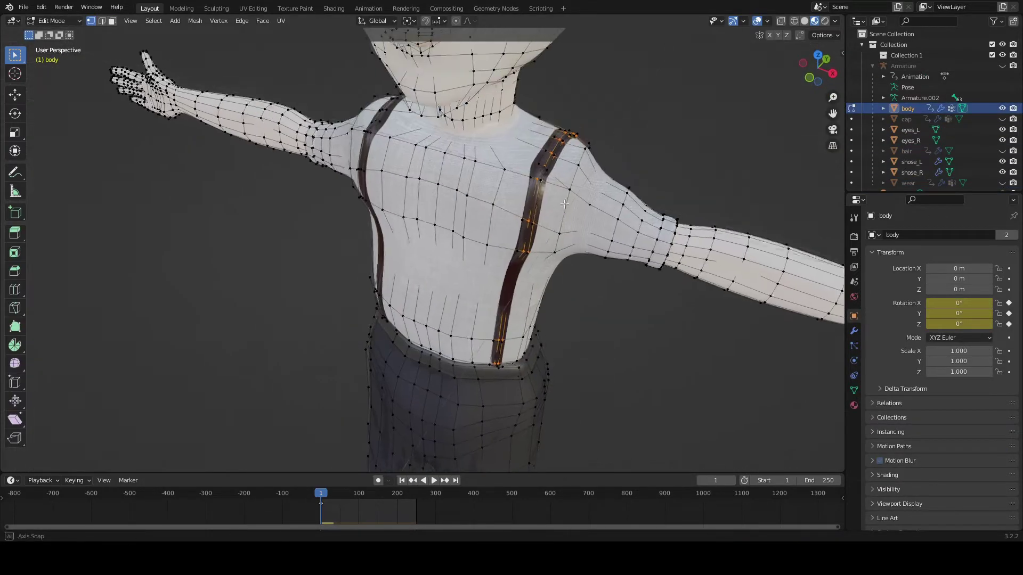
Grid-fill the hole in the shirt's side and adjust the fill span.
{"action": "mouse_move", "coordinate": [576, 195]}
{"action": "middle_mouse_down"}
{"action": "mouse_move", "coordinate": [580, 185]}
{"action": "mouse_move", "coordinate": [555, 229]}
{"action": "middle_mouse_up"}
{"action": "left_click", "coordinate": [262, 20]}
{"action": "left_click", "coordinate": [285, 155]}
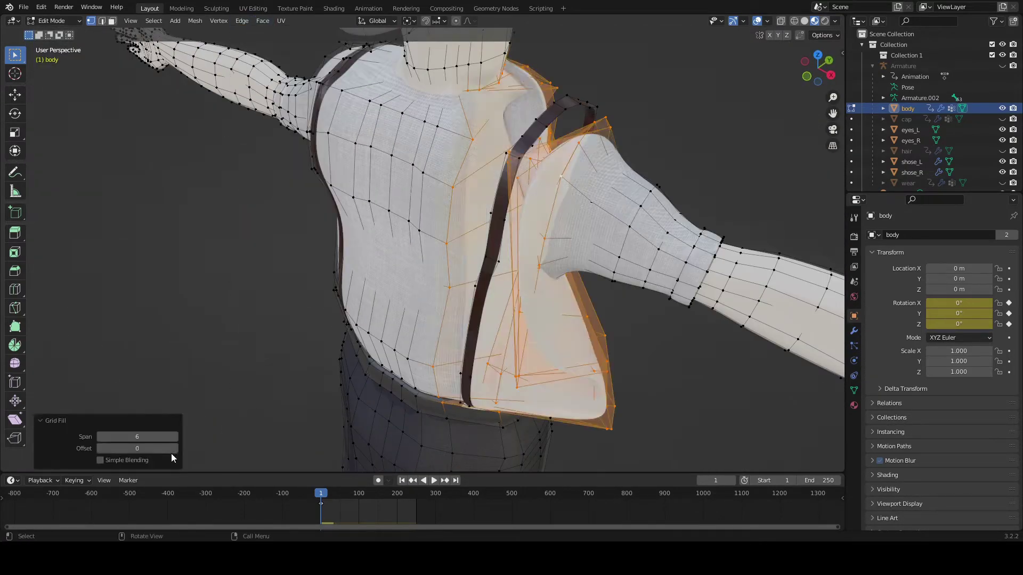
{"action": "left_click_drag", "start_coordinate": [174, 436], "coordinate": [174, 451]}
{"action": "mouse_move", "coordinate": [341, 405]}
{"action": "middle_mouse_down"}
{"action": "mouse_move", "coordinate": [361, 398]}
{"action": "mouse_move", "coordinate": [272, 365]}
{"action": "mouse_move", "coordinate": [376, 273]}
{"action": "middle_mouse_up"}
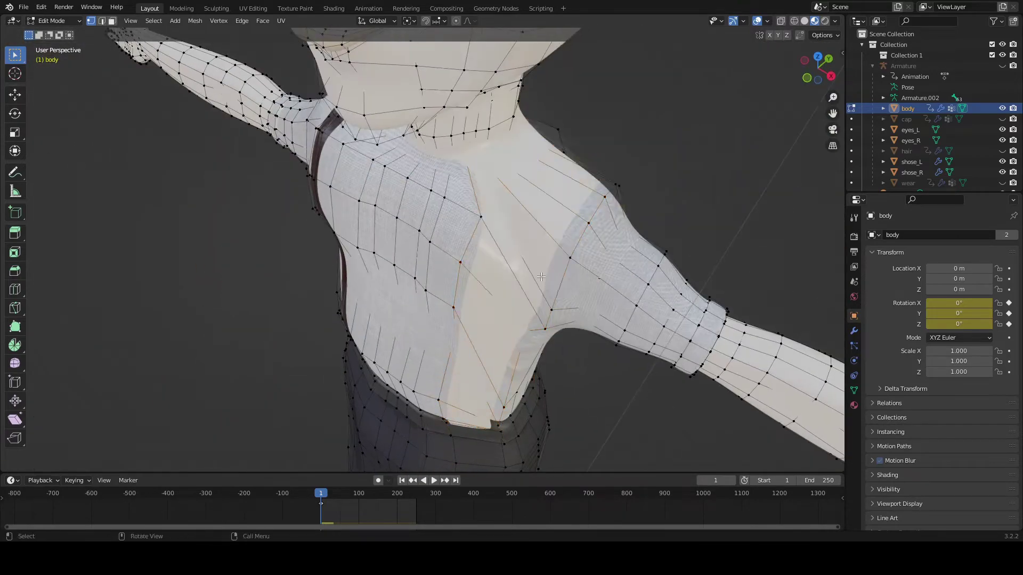
{"action": "scroll", "coordinate": [541, 277], "scroll_direction": "down", "scroll_amount": 5}
{"action": "middle_click_drag", "start_coordinate": [541, 277], "coordinate": [559, 268]}
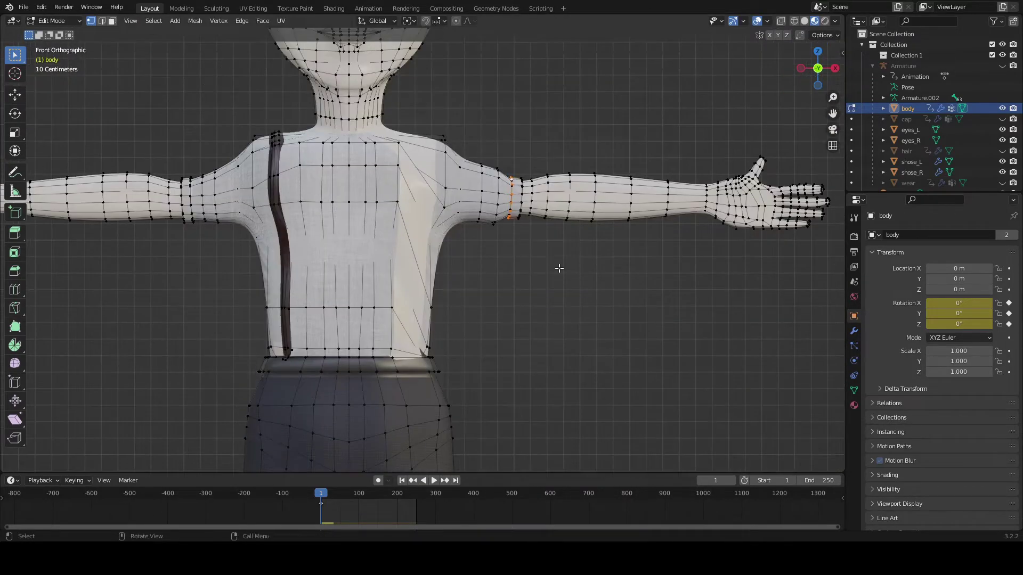
Widen the sleeve edge loop on the upper arm with proportional scaling.
{"action": "left_click", "coordinate": [574, 288]}
{"action": "key", "text": "s"}
{"action": "left_click", "coordinate": [495, 265]}
{"action": "key", "text": "s"}
{"action": "scroll", "coordinate": [586, 275], "scroll_direction": "down", "scroll_amount": 4}
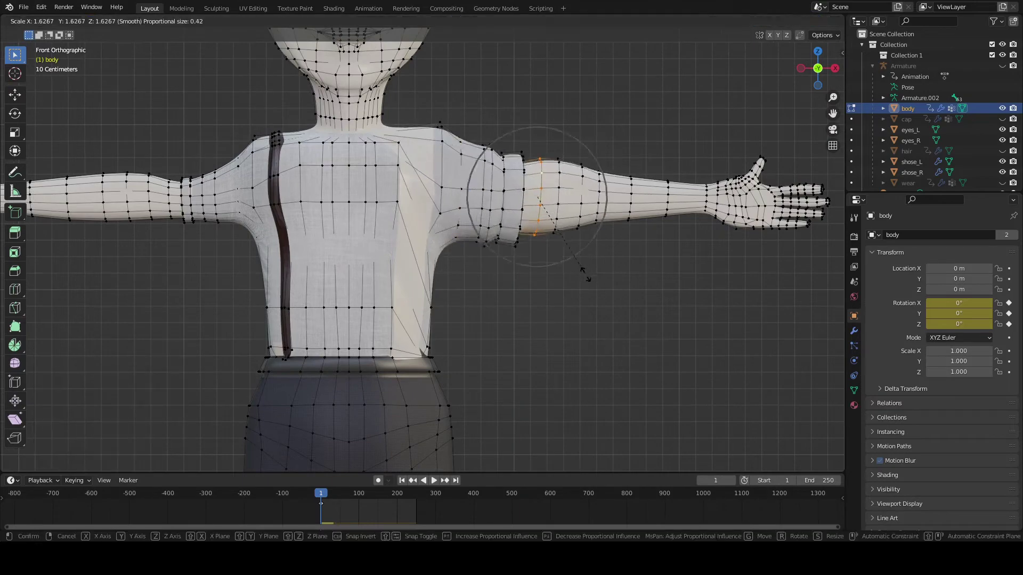
{"action": "left_click", "coordinate": [647, 256]}
{"action": "scroll", "coordinate": [648, 256], "scroll_direction": "down", "scroll_amount": 5}
Box-select the left half of the body in see-through view and show its modifier stack.
{"action": "key", "text": "z"}
{"action": "left_click", "coordinate": [228, 211]}
{"action": "left_click_drag", "start_coordinate": [231, 32], "coordinate": [434, 457]}
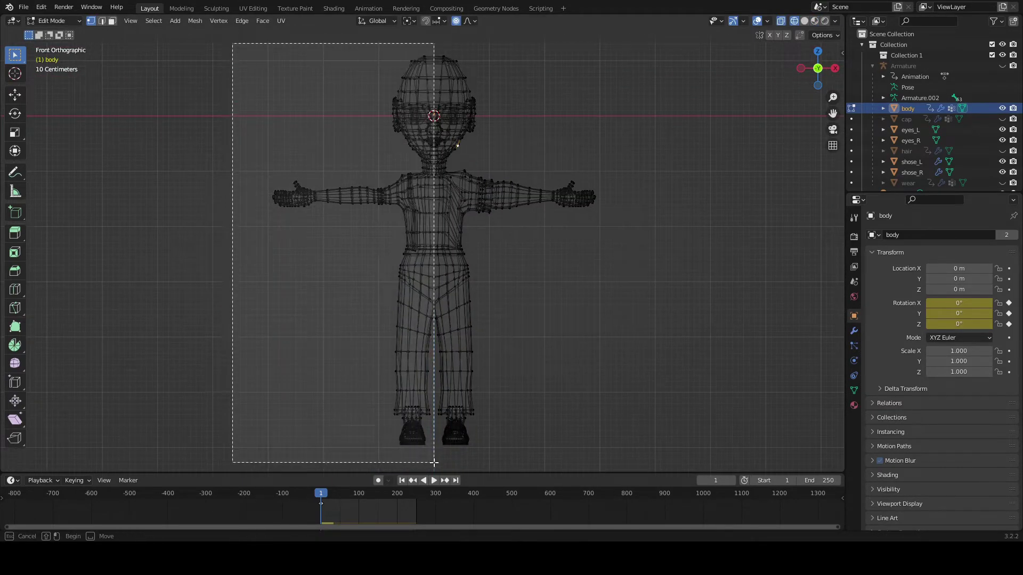
{"action": "scroll", "coordinate": [470, 338], "scroll_direction": "up", "scroll_amount": 5}
{"action": "middle_click_drag", "start_coordinate": [471, 338], "coordinate": [504, 293], "text": "shift"}
{"action": "left_click", "coordinate": [854, 331]}
{"action": "scroll", "coordinate": [612, 276], "scroll_direction": "down", "scroll_amount": 4}
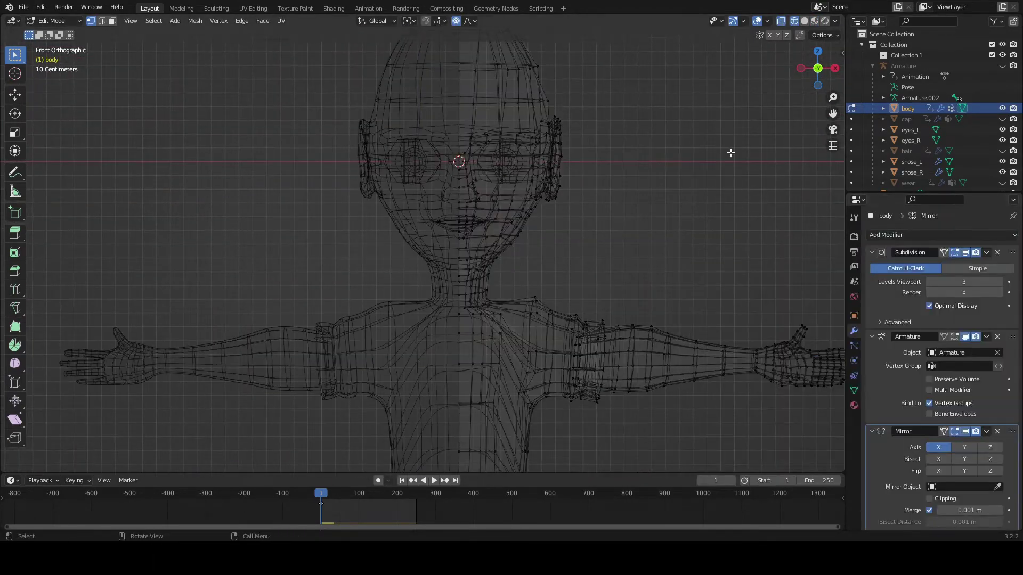
{"action": "key", "text": "shift+z"}
{"action": "scroll", "coordinate": [589, 290], "scroll_direction": "up", "scroll_amount": 4}
Move the waist edge loop vertically to a new height.
{"action": "mouse_move", "coordinate": [589, 290]}
{"action": "middle_mouse_down"}
{"action": "mouse_move", "coordinate": [513, 301]}
{"action": "mouse_move", "coordinate": [538, 326]}
{"action": "middle_mouse_up"}
{"action": "left_click", "coordinate": [538, 326], "text": "alt"}
{"action": "key", "text": "g"}
{"action": "key", "text": "z"}
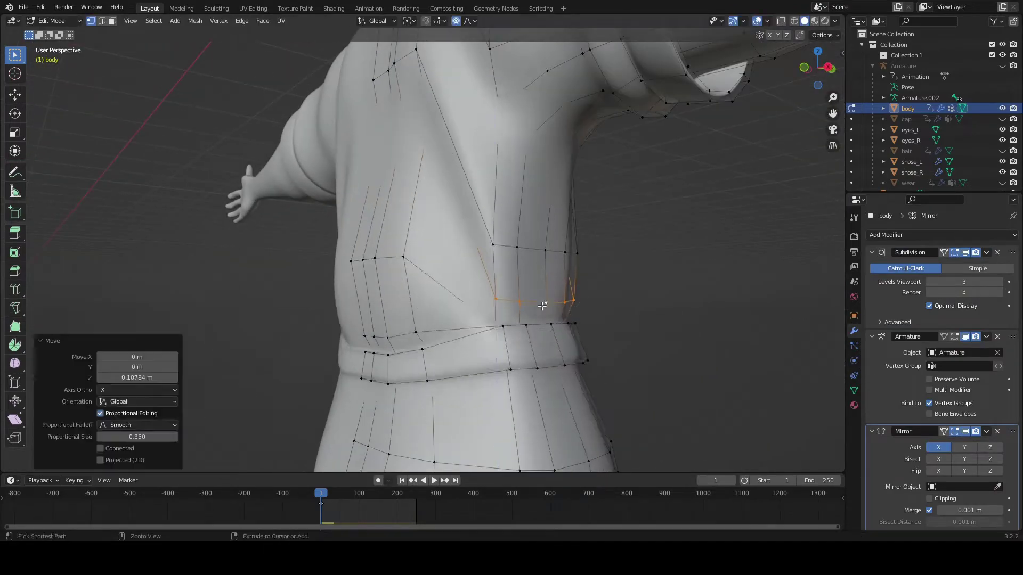
{"action": "left_click", "coordinate": [552, 261]}
Brush-select torso vertices and reposition the selected edge loop from the side view.
{"action": "key", "text": "KP_1"}
{"action": "key", "text": "shift+z"}
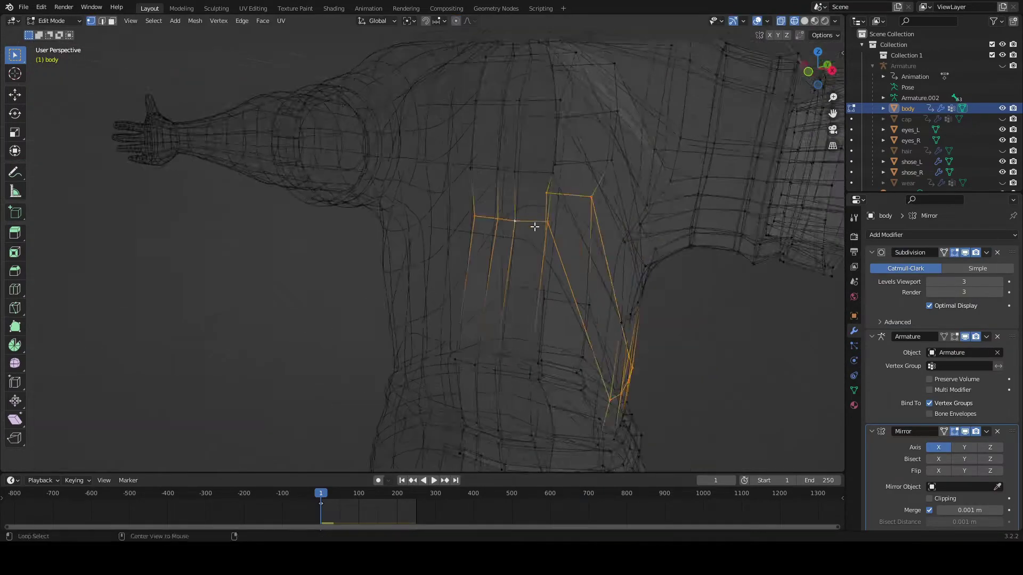
{"action": "key", "text": "c"}
{"action": "scroll", "coordinate": [582, 235], "scroll_direction": "down", "scroll_amount": 3}
{"action": "mouse_move", "coordinate": [530, 263]}
{"action": "middle_mouse_down"}
{"action": "mouse_move", "coordinate": [515, 244]}
{"action": "mouse_move", "coordinate": [523, 283]}
{"action": "mouse_move", "coordinate": [512, 290]}
{"action": "mouse_move", "coordinate": [523, 297]}
{"action": "middle_mouse_up"}
{"action": "key", "text": "KP_3"}
{"action": "key", "text": "g"}
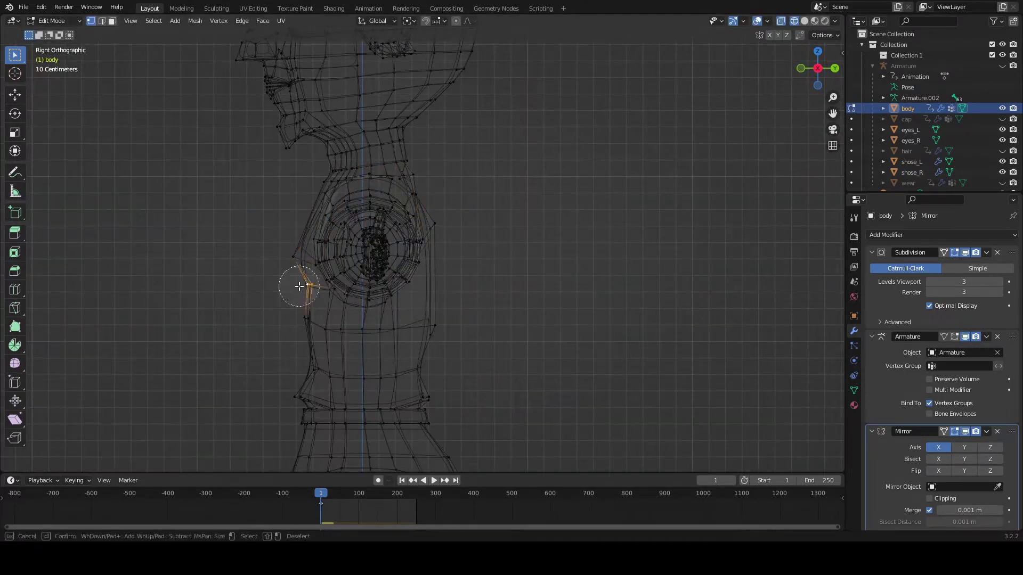
{"action": "left_click", "coordinate": [433, 182]}
Move a vertex at the back of the torso front-to-back along Y.
{"action": "mouse_move", "coordinate": [433, 182]}
{"action": "middle_mouse_down"}
{"action": "mouse_move", "coordinate": [418, 290]}
{"action": "mouse_move", "coordinate": [343, 217]}
{"action": "middle_mouse_up"}
{"action": "key", "text": "shift+z"}
{"action": "mouse_move", "coordinate": [410, 297]}
{"action": "middle_mouse_down"}
{"action": "mouse_move", "coordinate": [292, 279]}
{"action": "mouse_move", "coordinate": [413, 362]}
{"action": "mouse_move", "coordinate": [358, 265]}
{"action": "mouse_move", "coordinate": [384, 312]}
{"action": "middle_mouse_up"}
{"action": "key", "text": "g"}
{"action": "key", "text": "y"}
{"action": "mouse_move", "coordinate": [331, 295]}
{"action": "middle_mouse_down"}
{"action": "mouse_move", "coordinate": [290, 335]}
{"action": "mouse_move", "coordinate": [308, 324]}
{"action": "mouse_move", "coordinate": [485, 320]}
{"action": "mouse_move", "coordinate": [286, 348]}
{"action": "mouse_move", "coordinate": [251, 406]}
{"action": "middle_mouse_up"}
Add a centred loop cut across the torso mesh.
{"action": "key", "text": "ctrl+r"}
{"action": "left_click", "coordinate": [518, 280]}
{"action": "right_click", "coordinate": [518, 280]}
{"action": "mouse_move", "coordinate": [519, 280]}
{"action": "middle_mouse_down"}
{"action": "mouse_move", "coordinate": [493, 338]}
{"action": "mouse_move", "coordinate": [335, 304]}
{"action": "middle_mouse_up"}
Select the front waist vertices and move them front-to-back in side view.
{"action": "key", "text": "c"}
{"action": "left_click", "coordinate": [362, 154]}
{"action": "key", "text": "Escape"}
{"action": "key", "text": "KP_3"}
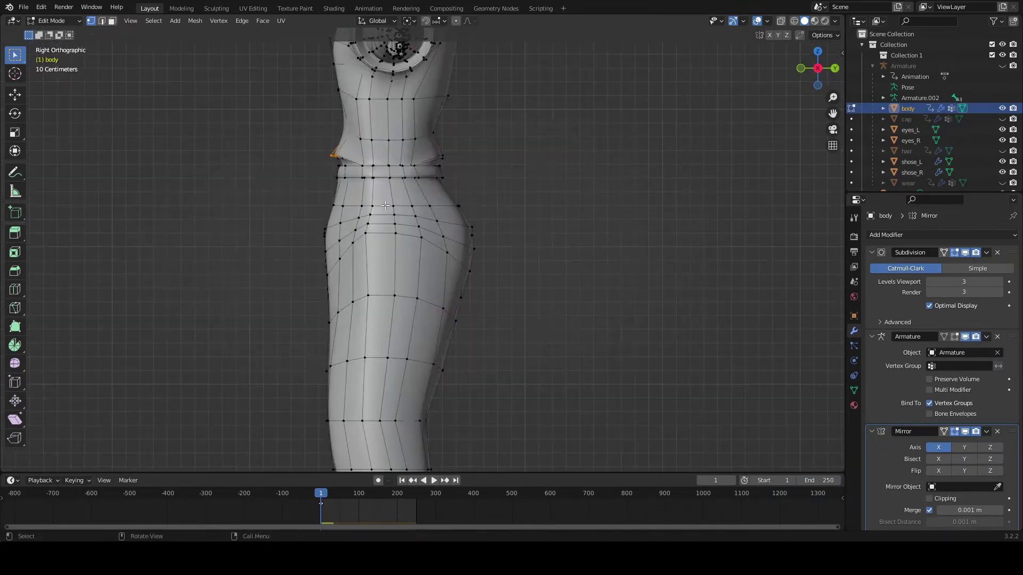
{"action": "left_click", "coordinate": [401, 158]}
{"action": "mouse_move", "coordinate": [401, 158]}
{"action": "middle_mouse_down"}
{"action": "mouse_move", "coordinate": [458, 204]}
{"action": "mouse_move", "coordinate": [429, 198]}
{"action": "middle_mouse_up"}
{"action": "mouse_move", "coordinate": [479, 285]}
{"action": "middle_mouse_down"}
{"action": "mouse_move", "coordinate": [465, 198]}
{"action": "mouse_move", "coordinate": [447, 181]}
{"action": "middle_mouse_up"}
Scale and move the selected waist vertices to reshape the waist.
{"action": "key", "text": "g"}
{"action": "key", "text": "Escape"}
{"action": "key", "text": "shift+z"}
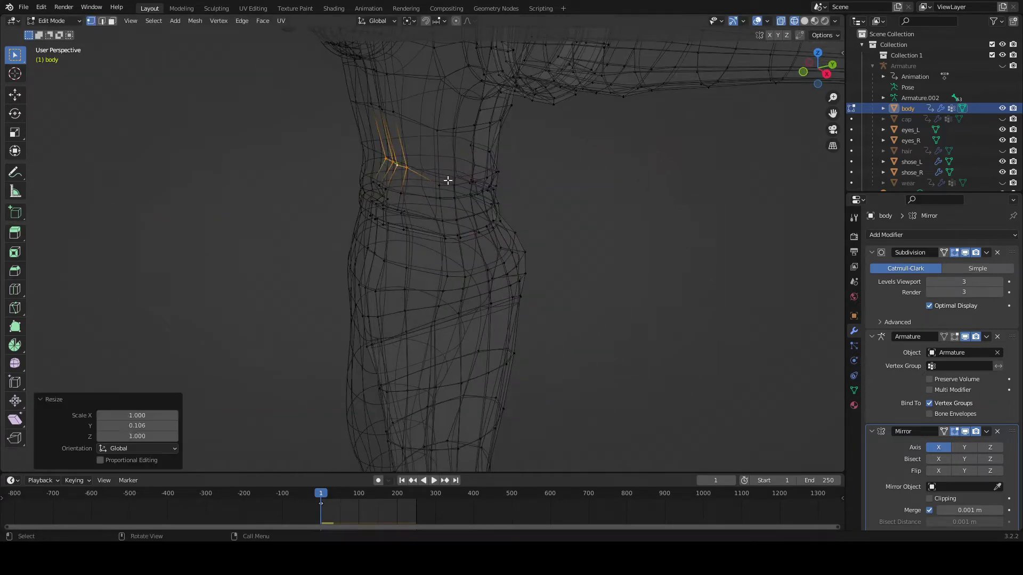
{"action": "left_click", "coordinate": [462, 166]}
{"action": "middle_click_drag", "start_coordinate": [462, 167], "coordinate": [535, 242]}
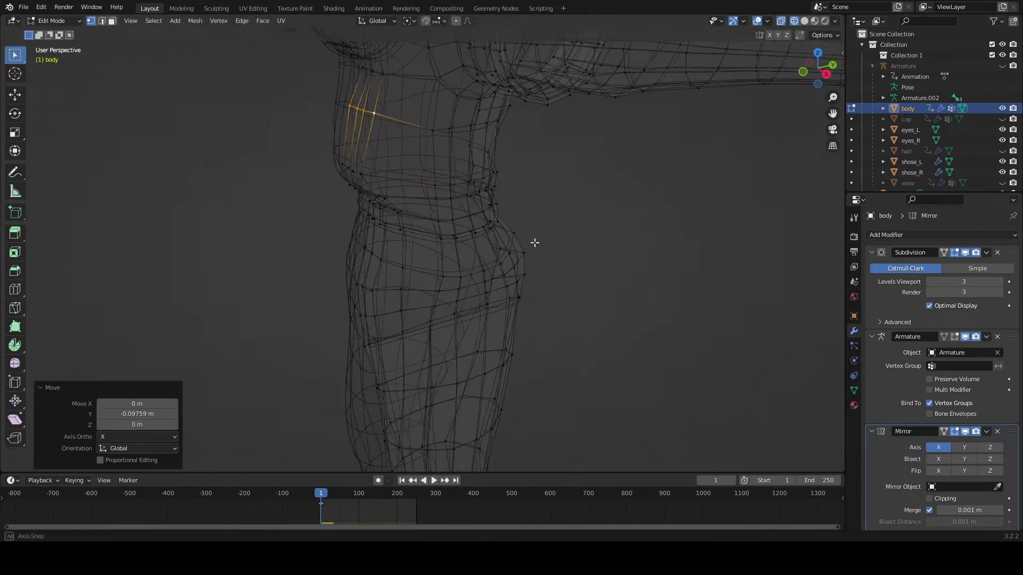
{"action": "key", "text": "KP_3"}
{"action": "left_click", "coordinate": [633, 289]}
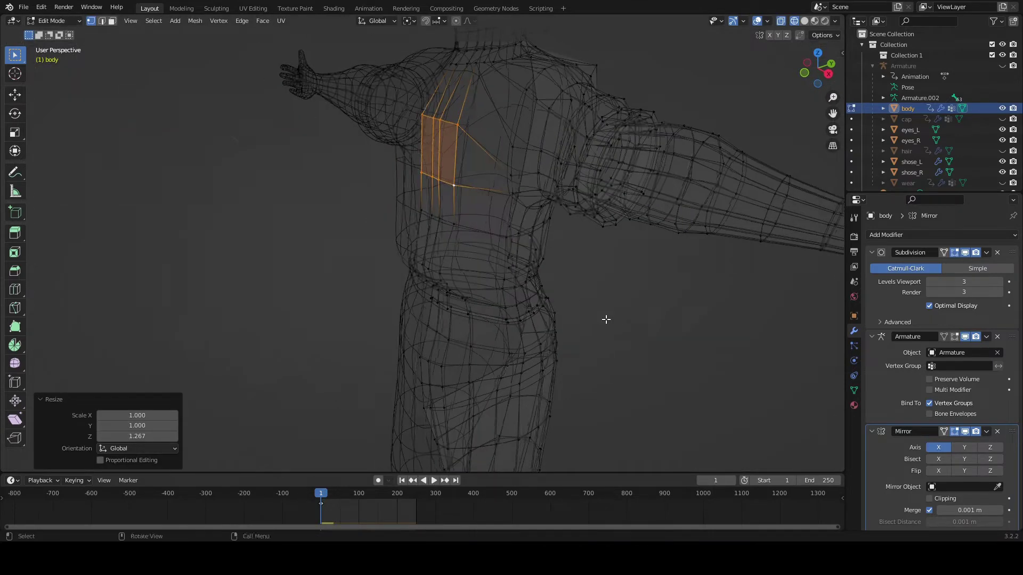
{"action": "key", "text": "Tab"}
{"action": "mouse_move", "coordinate": [633, 289]}
{"action": "middle_mouse_down"}
{"action": "mouse_move", "coordinate": [604, 261]}
{"action": "mouse_move", "coordinate": [546, 262]}
{"action": "mouse_move", "coordinate": [686, 243]}
{"action": "middle_mouse_up"}
Move the arm edge loop along the X axis after checking the body.
{"action": "key", "text": "shift+z"}
{"action": "key", "text": "Tab"}
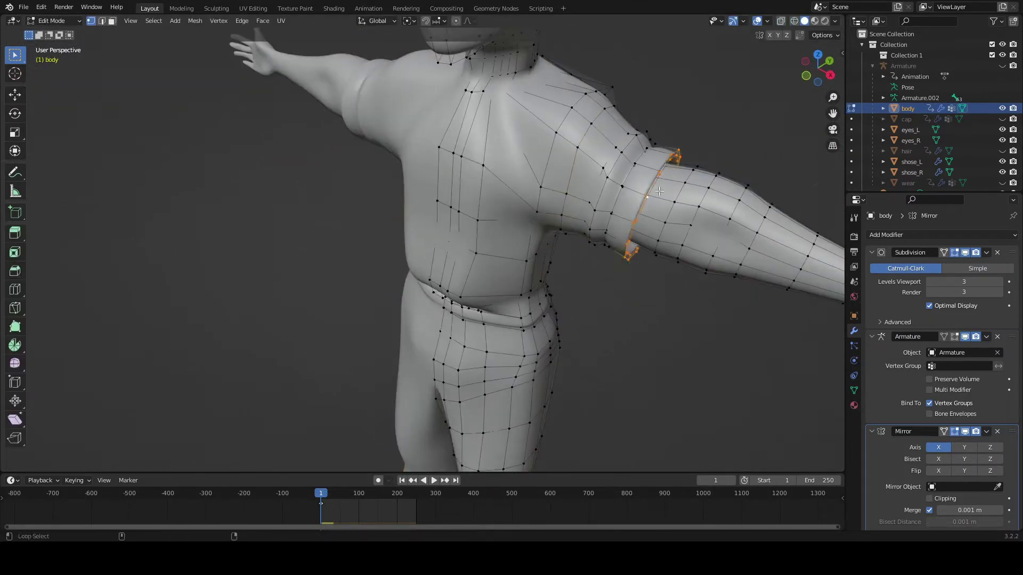
{"action": "key", "text": "g"}
{"action": "key", "text": "x"}
{"action": "left_click", "coordinate": [734, 320]}
{"action": "mouse_move", "coordinate": [735, 319]}
{"action": "middle_mouse_down"}
{"action": "mouse_move", "coordinate": [606, 293]}
{"action": "mouse_move", "coordinate": [488, 171]}
{"action": "mouse_move", "coordinate": [496, 160]}
{"action": "mouse_move", "coordinate": [545, 158]}
{"action": "mouse_move", "coordinate": [532, 184]}
{"action": "middle_mouse_up"}
Finish the knife cut across the chest, move the chest vertices and edge-slide the chest edge.
{"action": "key", "text": "Return"}
{"action": "left_click", "coordinate": [589, 178]}
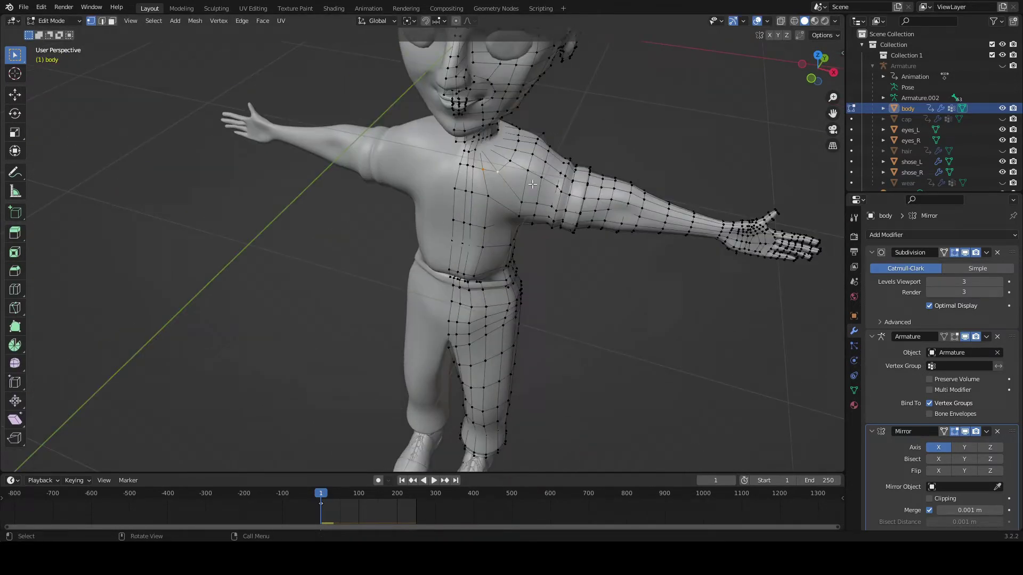
{"action": "key", "text": "KP_1"}
{"action": "key", "text": "g"}
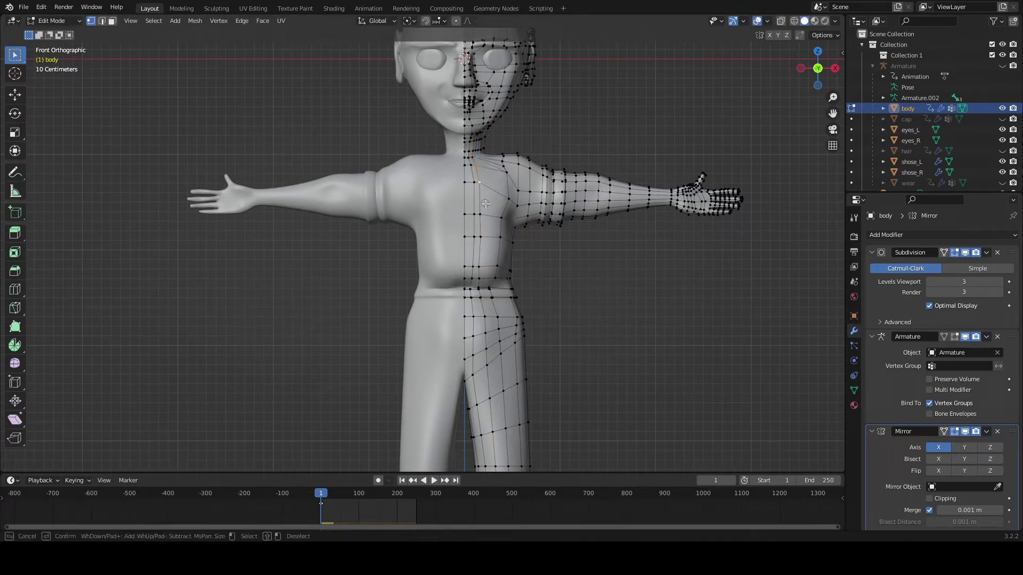
{"action": "middle_click_drag", "start_coordinate": [497, 240], "coordinate": [545, 252]}
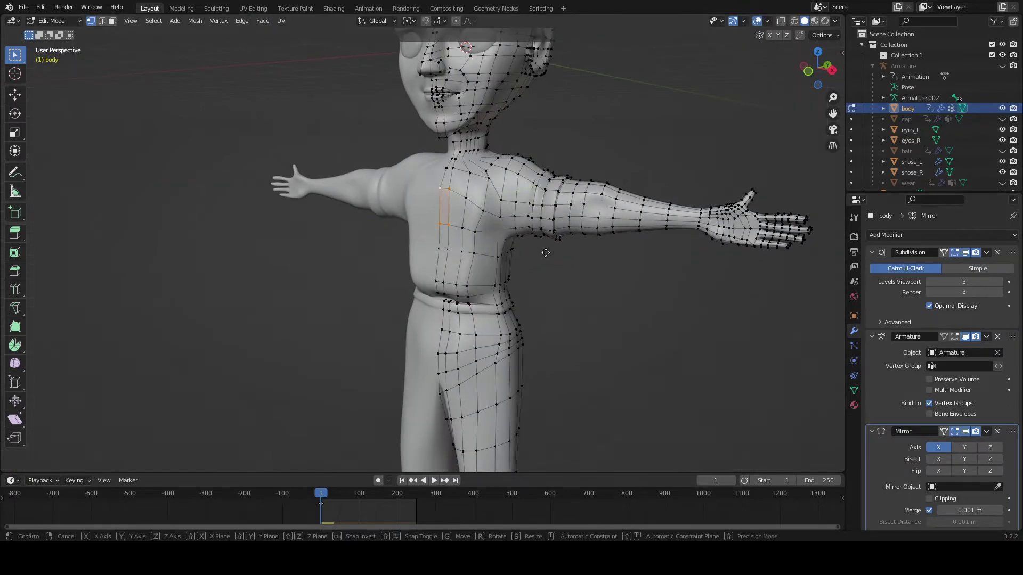
{"action": "left_click", "coordinate": [242, 21]}
{"action": "left_click", "coordinate": [248, 140]}
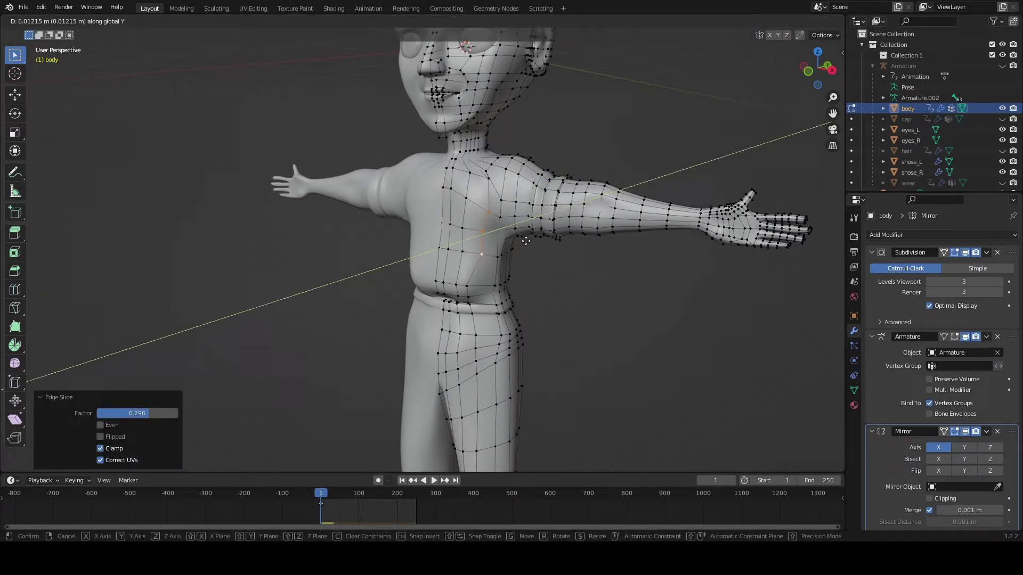
{"action": "key", "text": "Tab"}
{"action": "key", "text": "Tab"}
Scale the centre-line vertices along X toward the mirror line.
{"action": "key", "text": "c"}
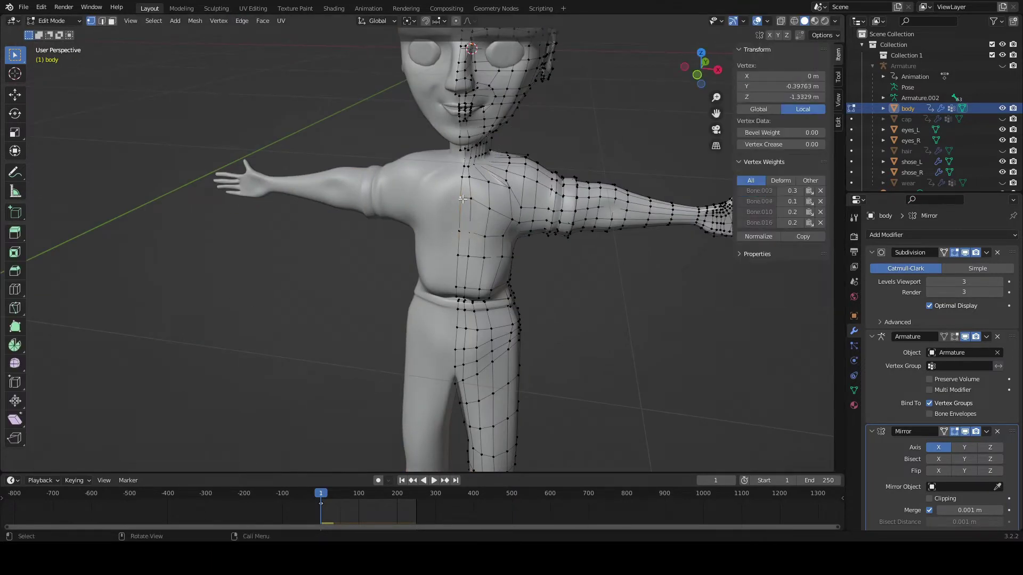
{"action": "key", "text": "Tab"}
{"action": "key", "text": "KP_1"}
{"action": "key", "text": "Tab"}
{"action": "key", "text": "a"}
{"action": "key", "text": "s"}
{"action": "key", "text": "x"}
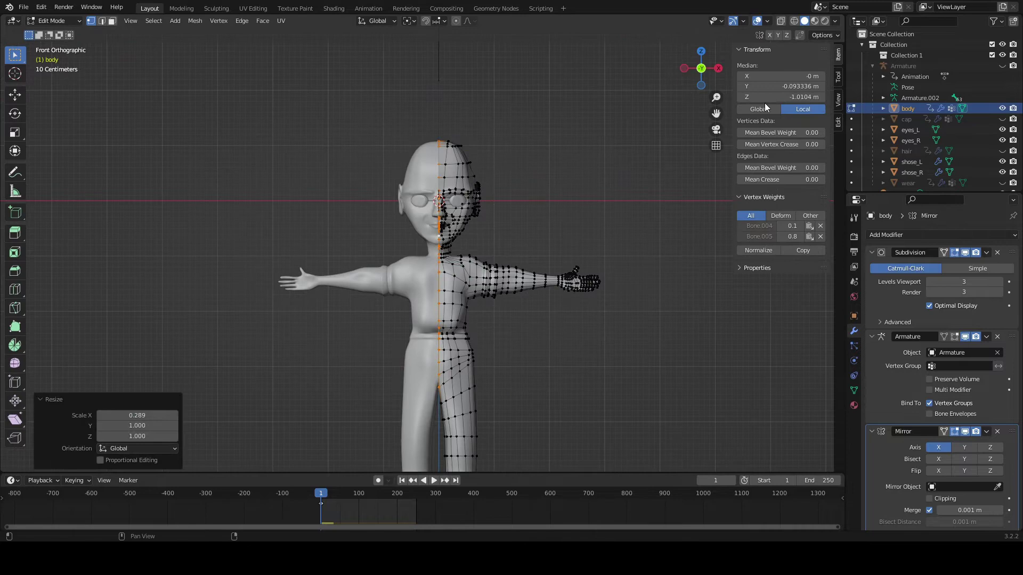
{"action": "scroll", "coordinate": [442, 266], "scroll_direction": "up", "scroll_amount": 5}
{"action": "scroll", "coordinate": [442, 267], "scroll_direction": "down", "scroll_amount": 5}
Move the Mirror modifier to the top of the stack and check the body.
{"action": "middle_click_drag", "start_coordinate": [442, 266], "coordinate": [506, 250]}
{"action": "key", "text": "Tab"}
{"action": "left_click_drag", "start_coordinate": [1011, 432], "coordinate": [1011, 251]}
{"action": "scroll", "coordinate": [567, 267], "scroll_direction": "up", "scroll_amount": 3}
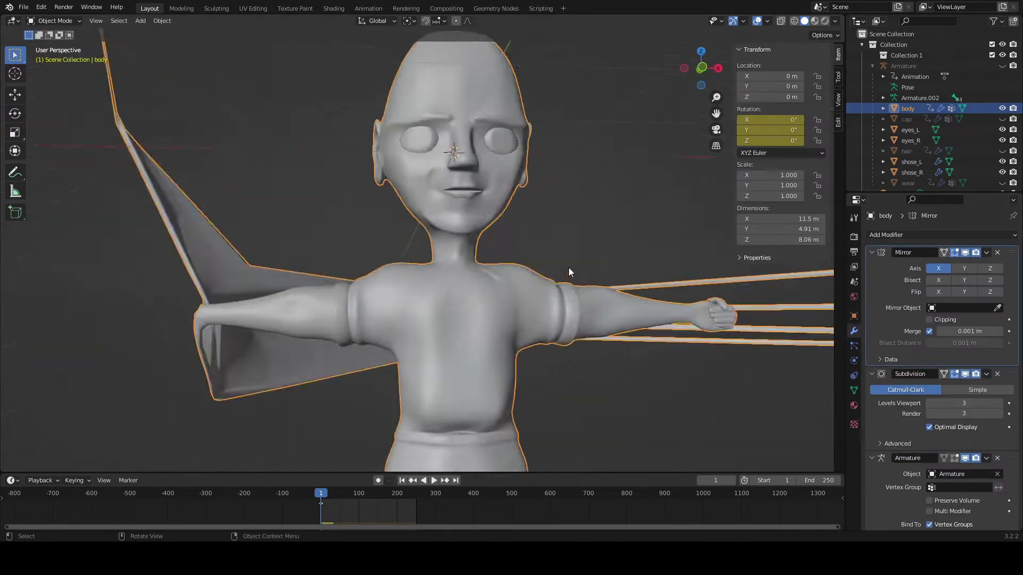
{"action": "scroll", "coordinate": [568, 267], "scroll_direction": "down", "scroll_amount": 5}
{"action": "middle_click_drag", "start_coordinate": [568, 267], "coordinate": [564, 261]}
Move a face vertex with proportional editing, checking it from front and side.
{"action": "key", "text": "Tab"}
{"action": "key", "text": "KP_1"}
{"action": "scroll", "coordinate": [500, 266], "scroll_direction": "up", "scroll_amount": 4}
{"action": "left_click", "coordinate": [483, 219]}
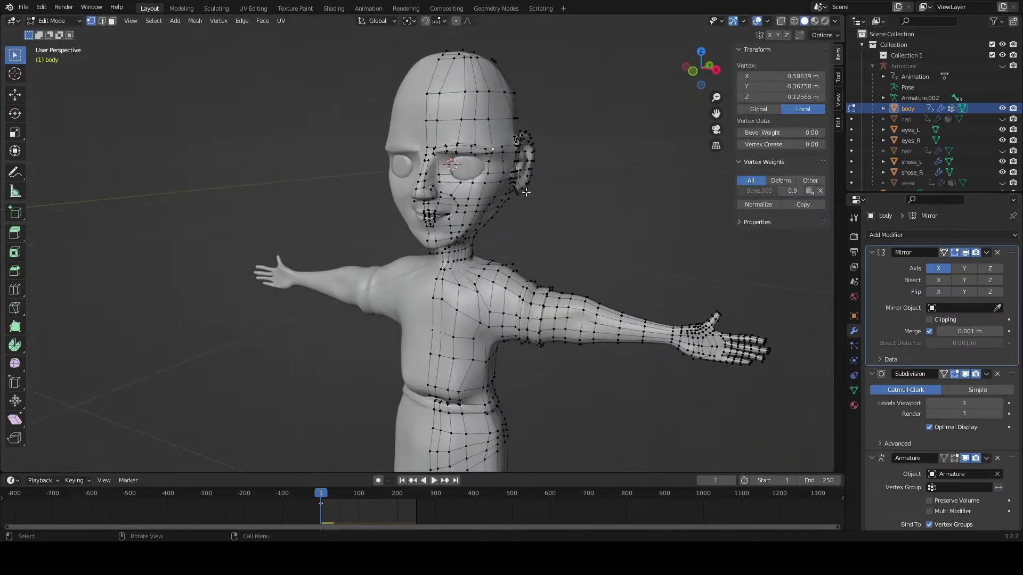
{"action": "scroll", "coordinate": [467, 225], "scroll_direction": "down", "scroll_amount": 1}
{"action": "left_click", "coordinate": [550, 234]}
{"action": "key", "text": "KP_3"}
{"action": "mouse_move", "coordinate": [565, 229]}
{"action": "middle_mouse_down"}
{"action": "mouse_move", "coordinate": [521, 273]}
{"action": "mouse_move", "coordinate": [575, 267]}
{"action": "middle_mouse_up"}
Clear the body's vertex groups in Mesh Data properties and recheck the front view.
{"action": "key", "text": "Tab"}
{"action": "left_click", "coordinate": [854, 390]}
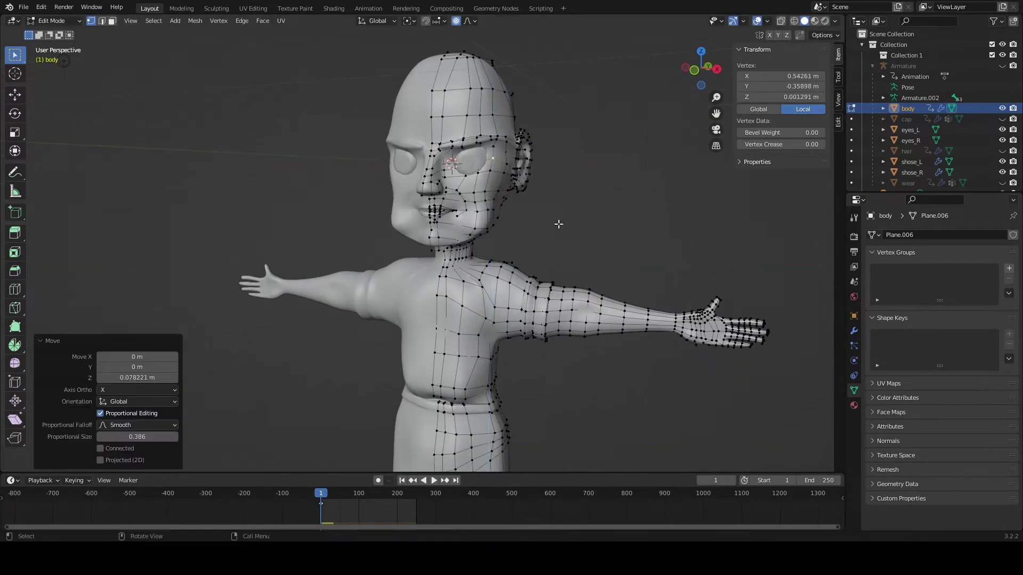
{"action": "key", "text": "Tab"}
{"action": "key", "text": "KP_1"}
{"action": "key", "text": "Tab"}
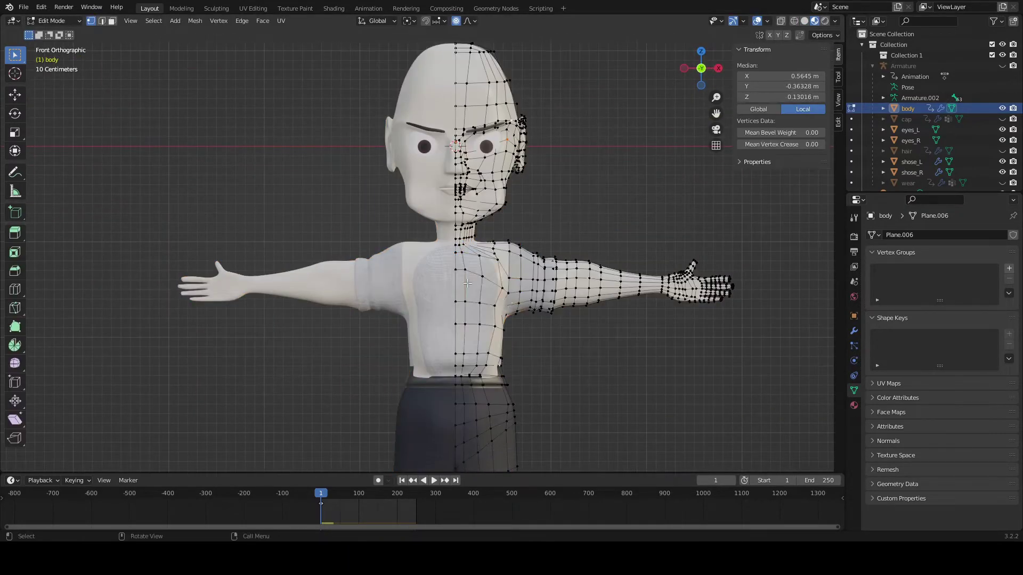
Brush-select the shirt faces and assign them the Material.007 shirt material.
{"action": "left_click", "coordinate": [854, 405]}
{"action": "left_click", "coordinate": [942, 301]}
{"action": "key", "text": "alt+z"}
{"action": "key", "text": "3"}
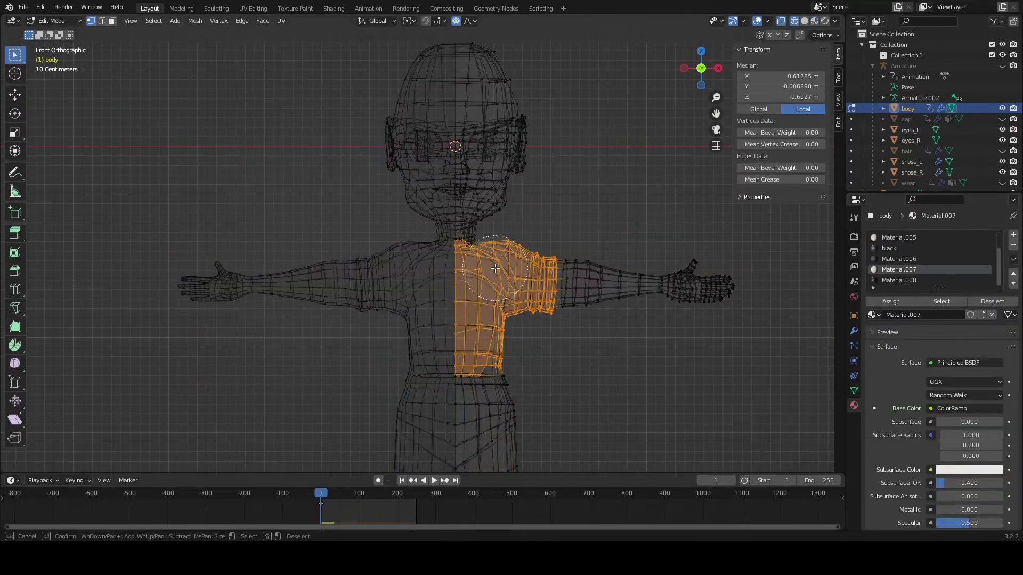
{"action": "scroll", "coordinate": [557, 326], "scroll_direction": "up", "scroll_amount": 3}
{"action": "key", "text": "c"}
{"action": "left_click", "coordinate": [897, 303]}
{"action": "key", "text": "alt+z"}
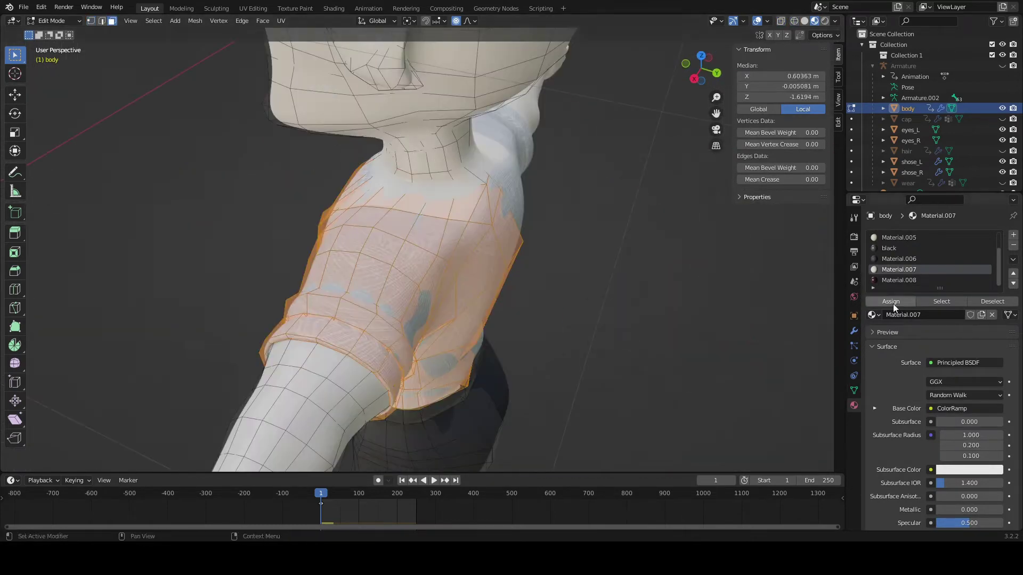
Select the waist face loop and assign it the black waistband material.
{"action": "key", "text": "Tab"}
{"action": "scroll", "coordinate": [537, 301], "scroll_direction": "up", "scroll_amount": 5}
{"action": "key", "text": "Tab"}
{"action": "left_click", "coordinate": [541, 351], "text": "alt"}
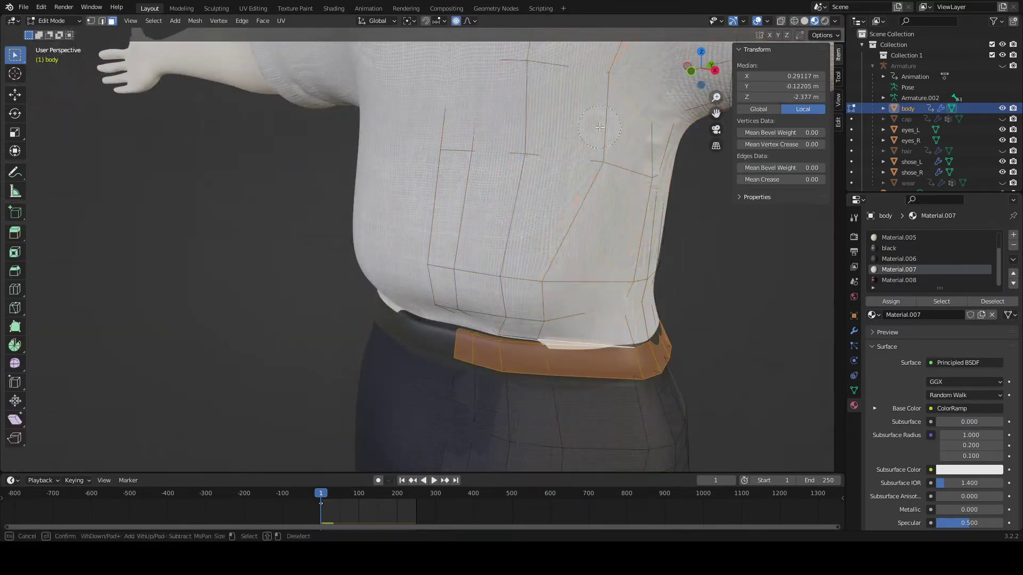
{"action": "key", "text": "Escape"}
{"action": "scroll", "coordinate": [560, 233], "scroll_direction": "down", "scroll_amount": 3}
{"action": "left_click", "coordinate": [889, 248]}
Merge the selected vertices at the shirt hem.
{"action": "scroll", "coordinate": [544, 334], "scroll_direction": "up", "scroll_amount": 3}
{"action": "scroll", "coordinate": [562, 344], "scroll_direction": "up", "scroll_amount": 2}
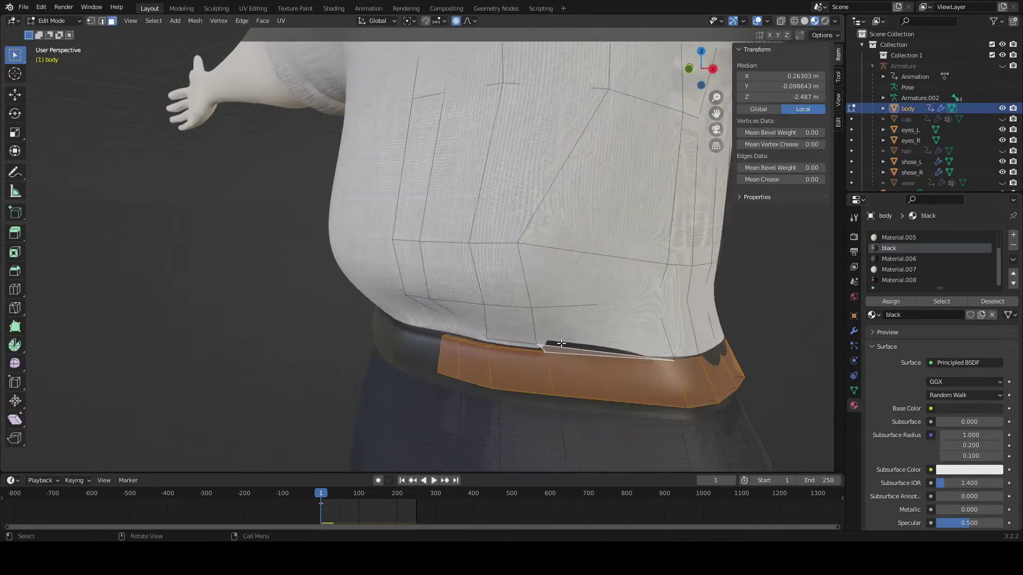
{"action": "middle_click_drag", "start_coordinate": [562, 343], "coordinate": [561, 325]}
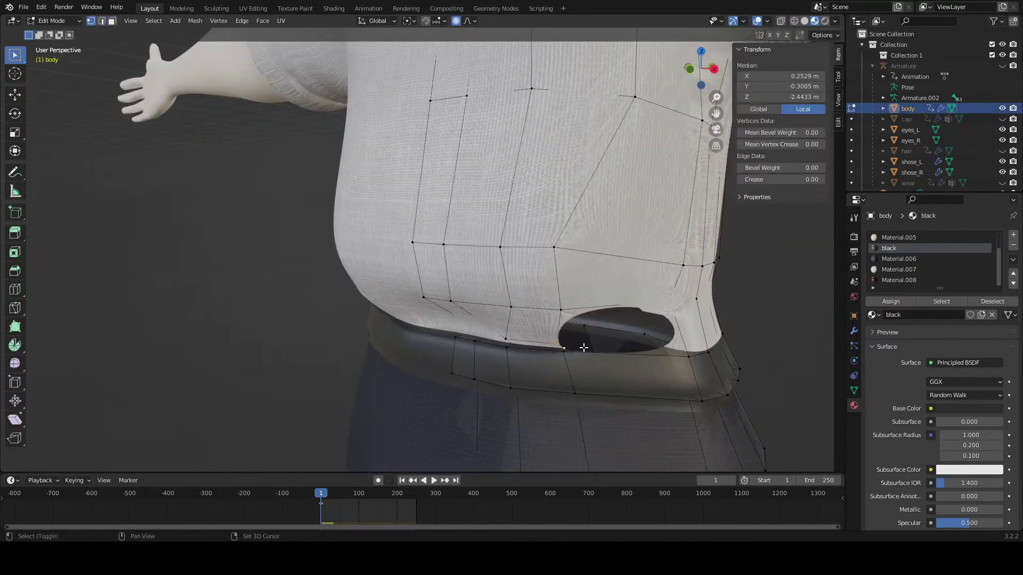
{"action": "key", "text": "m"}
{"action": "left_click", "coordinate": [515, 350]}
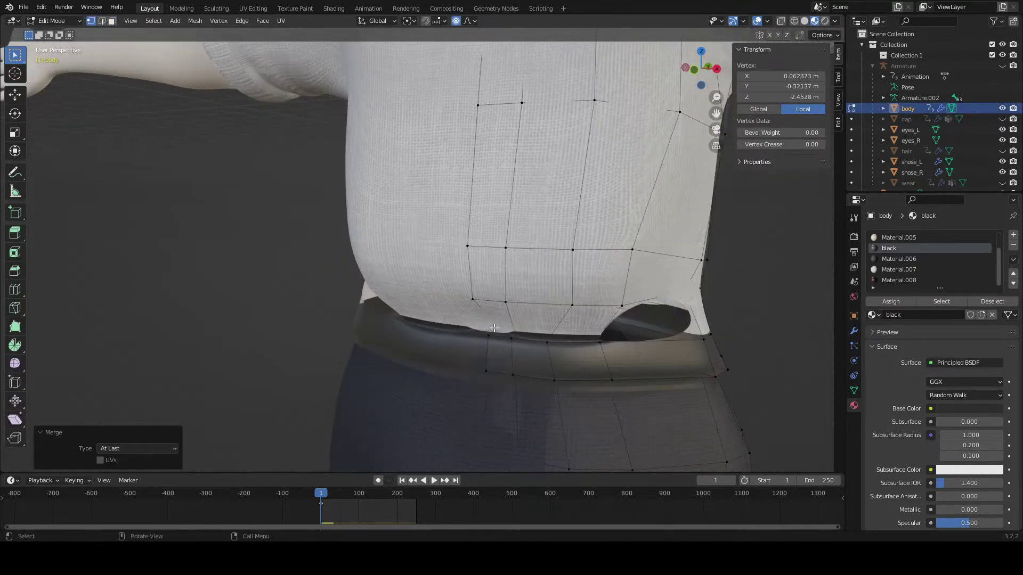
Lower the shirt's bottom edge loop along Z, then frame the character front-on.
{"action": "left_click", "coordinate": [518, 348], "text": "alt"}
{"action": "middle_click_drag", "start_coordinate": [519, 348], "coordinate": [601, 377]}
{"action": "key", "text": "g"}
{"action": "key", "text": "z"}
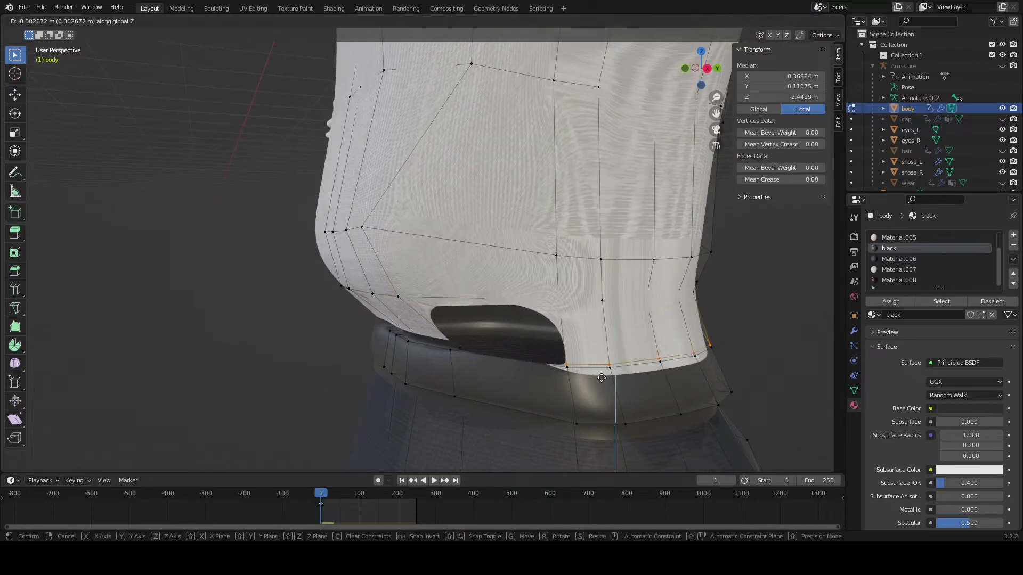
{"action": "key", "text": "3"}
{"action": "mouse_move", "coordinate": [521, 350]}
{"action": "middle_mouse_down"}
{"action": "mouse_move", "coordinate": [589, 315]}
{"action": "mouse_move", "coordinate": [397, 361]}
{"action": "middle_mouse_up"}
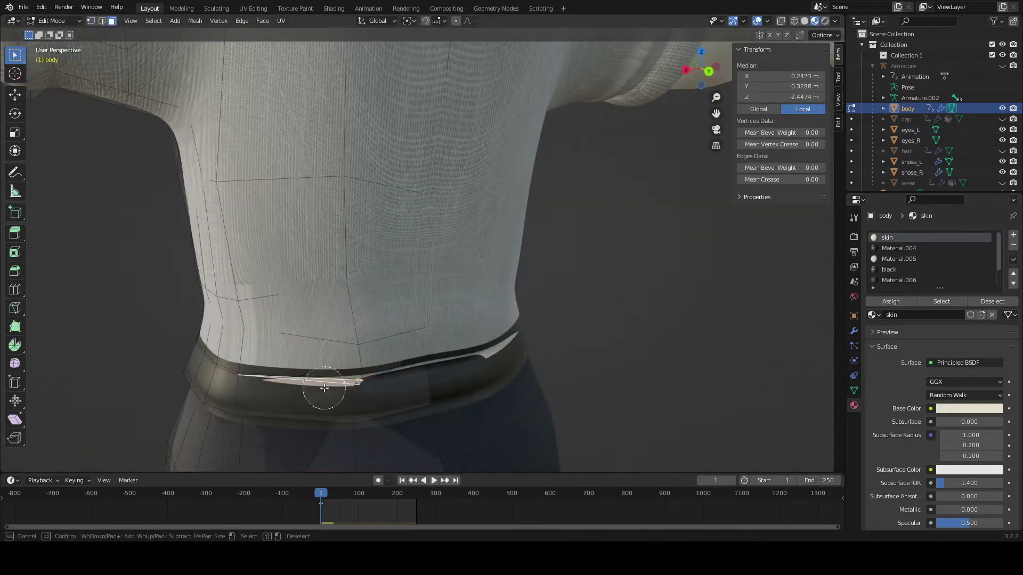
{"action": "key", "text": "alt+a"}
{"action": "key", "text": "KP_1"}
{"action": "key", "text": "Home"}
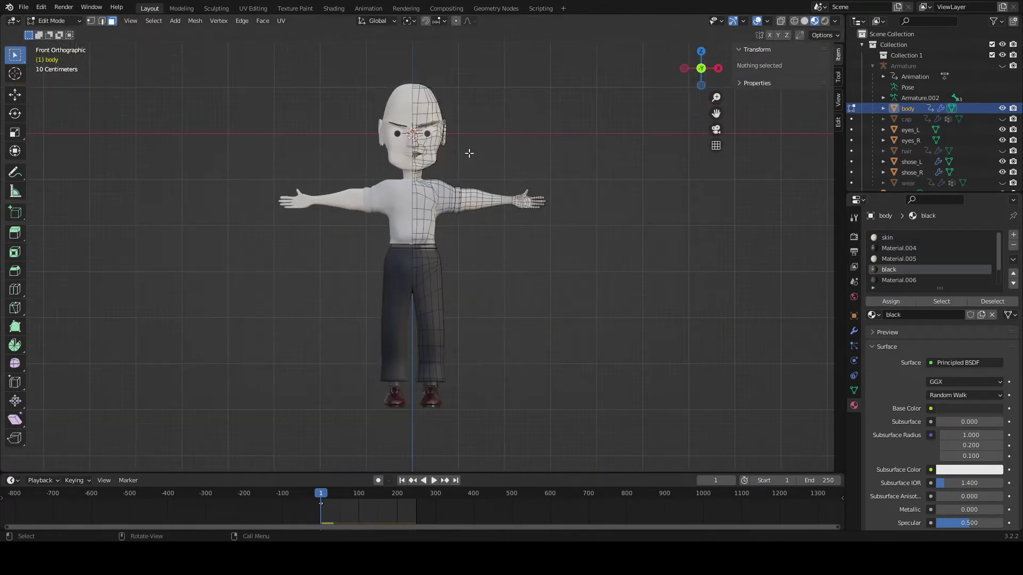
Tilt the right eye slightly with a small rotation in Edit Mode.
{"action": "key", "text": "Tab"}
{"action": "left_click", "coordinate": [417, 75]}
{"action": "key", "text": "Tab"}
{"action": "key", "text": "r"}
{"action": "key", "text": "KP_3"}
{"action": "key", "text": "KP_1"}
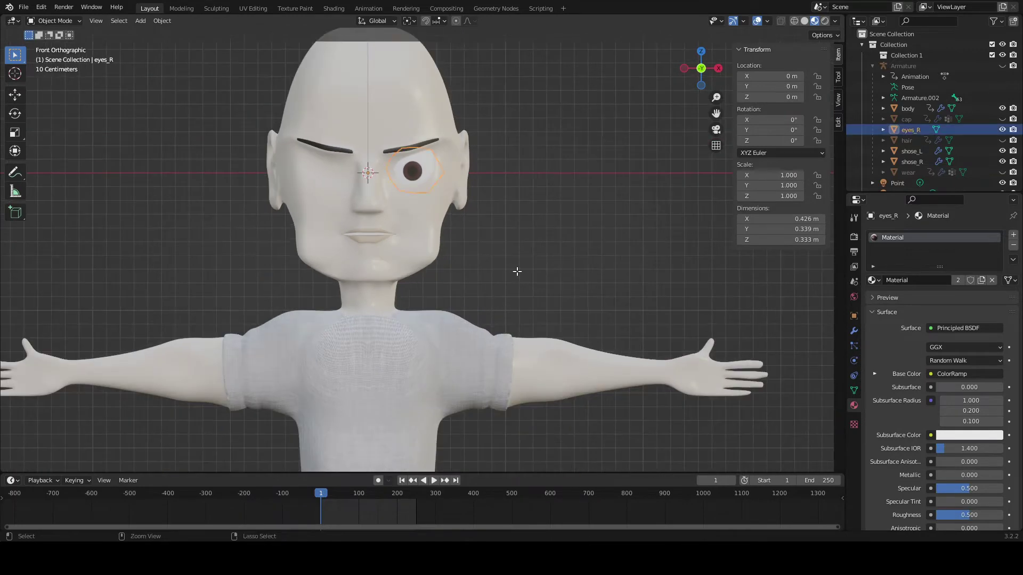
Create a mirrored left eye, join it into the eyes_R object, and select its vertices.
{"action": "key", "text": "ctrl+shift+z"}
{"action": "left_click", "coordinate": [403, 282]}
{"action": "key", "text": "ctrl+j"}
{"action": "key", "text": "Tab"}
{"action": "key", "text": "alt+z"}
{"action": "left_click_drag", "start_coordinate": [252, 110], "coordinate": [363, 240]}
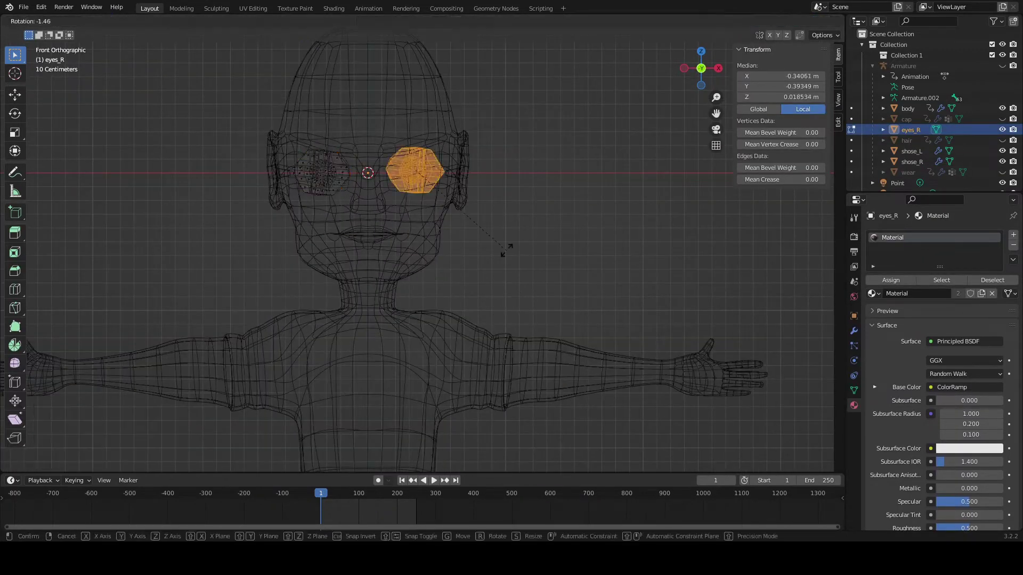
{"action": "key", "text": "alt+z"}
{"action": "middle_click_drag", "start_coordinate": [232, 197], "coordinate": [350, 265]}
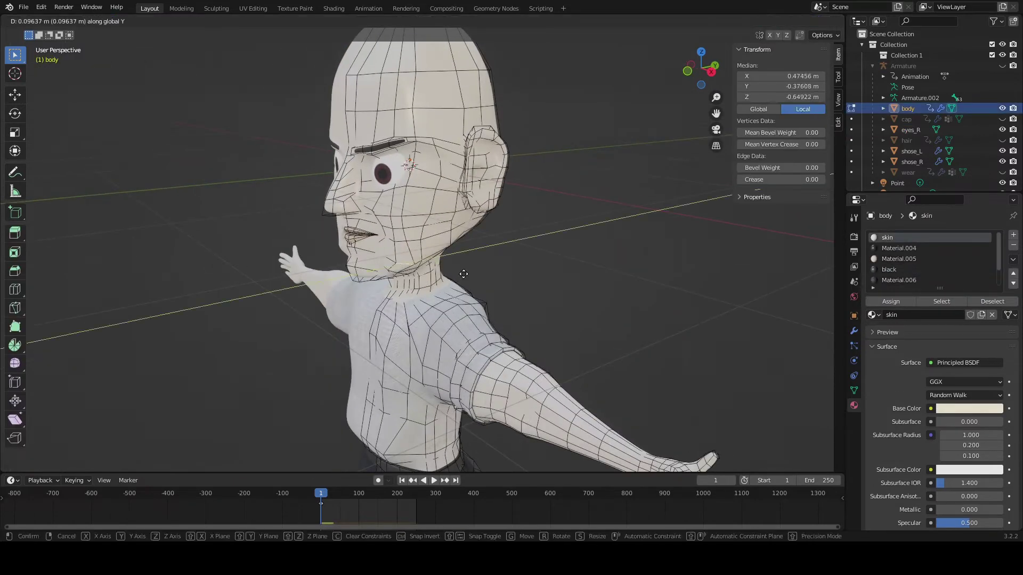
Unhide the hair mesh and select its fringe faces in Edit Mode.
{"action": "key", "text": "Escape"}
{"action": "key", "text": "Tab"}
{"action": "left_click", "coordinate": [462, 253]}
{"action": "key", "text": "Tab"}
{"action": "left_click", "coordinate": [463, 253], "text": "shift"}
{"action": "mouse_move", "coordinate": [463, 253]}
{"action": "middle_mouse_down"}
{"action": "mouse_move", "coordinate": [436, 240]}
{"action": "mouse_move", "coordinate": [444, 317]}
{"action": "middle_mouse_up"}
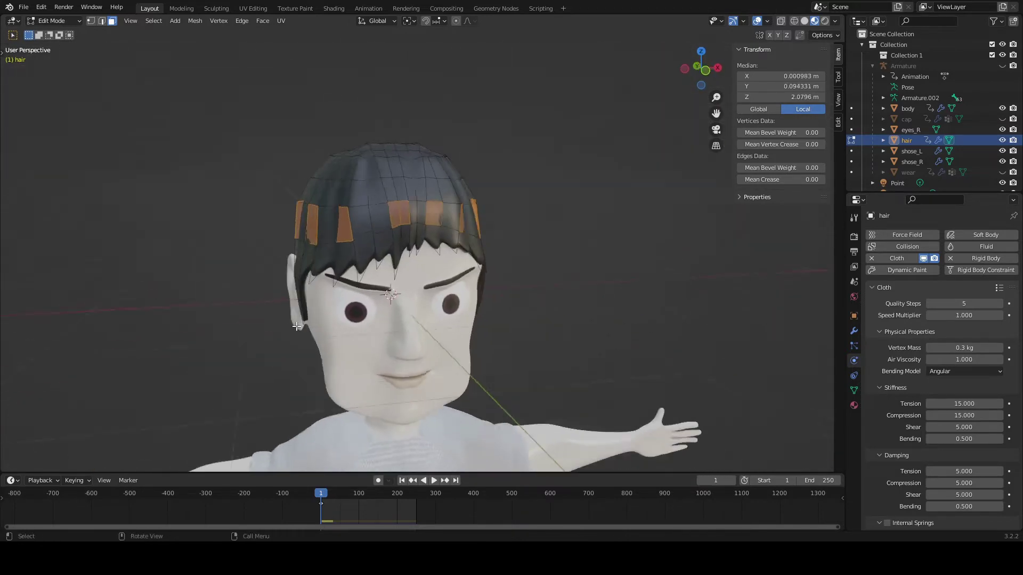
Try extruding and shrinking selected hair faces into spike tips, then undo the attempt.
{"action": "middle_click_drag", "start_coordinate": [443, 317], "coordinate": [276, 31]}
{"action": "key", "text": "g"}
{"action": "key", "text": "Return"}
{"action": "key", "text": "s"}
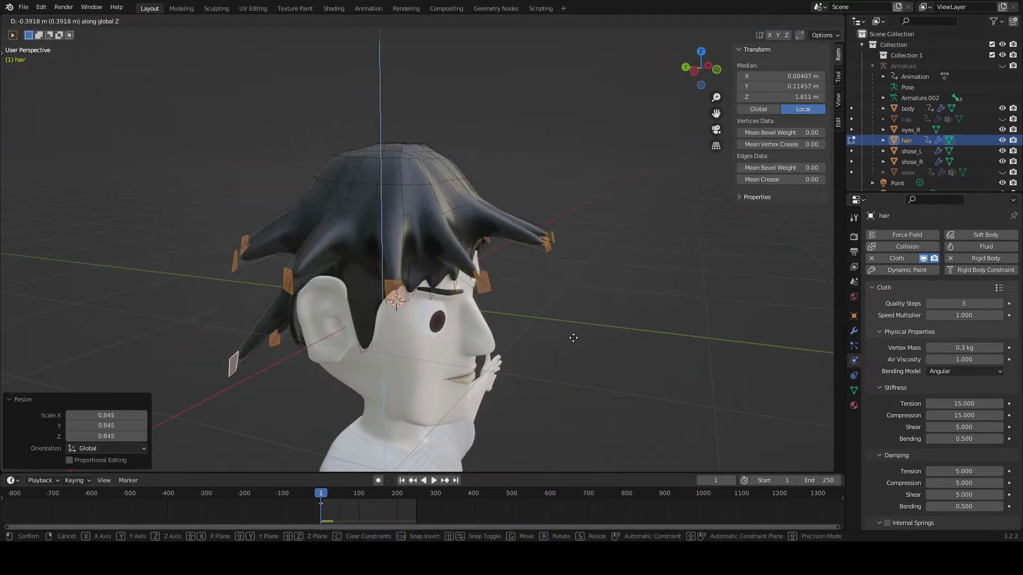
{"action": "left_click", "coordinate": [525, 290]}
{"action": "mouse_move", "coordinate": [525, 289]}
{"action": "middle_mouse_down"}
{"action": "mouse_move", "coordinate": [429, 240]}
{"action": "mouse_move", "coordinate": [448, 316]}
{"action": "mouse_move", "coordinate": [288, 59]}
{"action": "middle_mouse_up"}
{"action": "left_click", "coordinate": [429, 240]}
{"action": "key", "text": "g"}
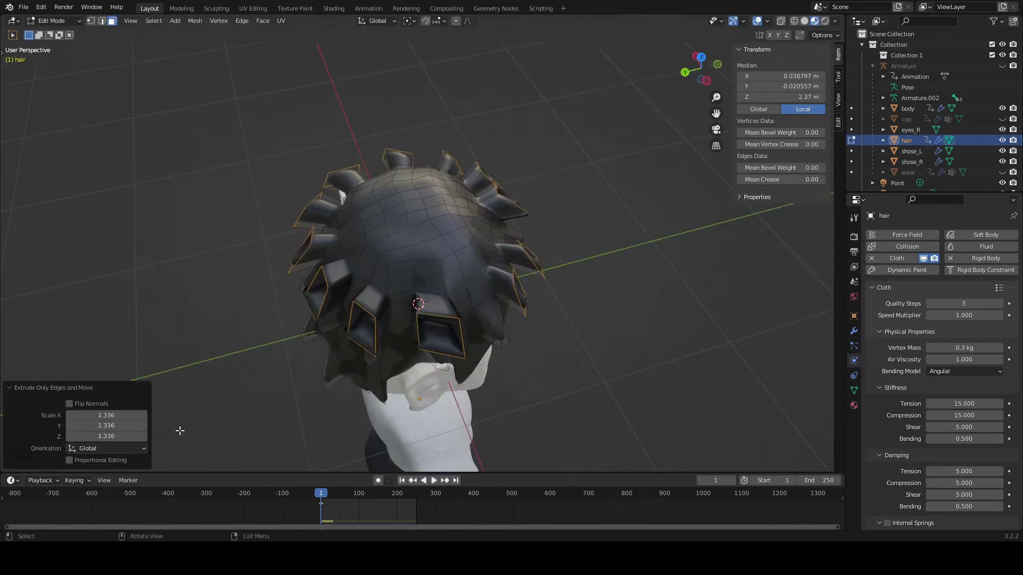
{"action": "key", "text": "ctrl+z"}
Select hair faces around the crown and back of the head for new spikes.
{"action": "middle_click_drag", "start_coordinate": [180, 430], "coordinate": [367, 62]}
{"action": "left_click", "coordinate": [263, 20]}
{"action": "mouse_move", "coordinate": [368, 433]}
{"action": "middle_mouse_down"}
{"action": "mouse_move", "coordinate": [442, 237]}
{"action": "mouse_move", "coordinate": [410, 255]}
{"action": "middle_mouse_up"}
{"action": "left_click", "coordinate": [467, 228], "text": "shift"}
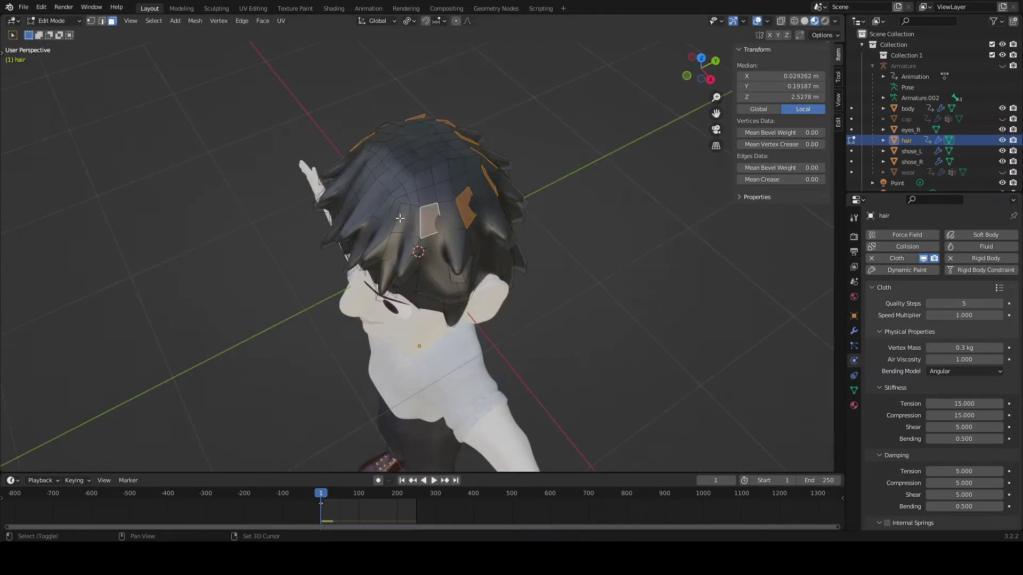
{"action": "left_click", "coordinate": [391, 247], "text": "shift"}
{"action": "left_click", "coordinate": [426, 213], "text": "shift"}
{"action": "mouse_move", "coordinate": [380, 197]}
{"action": "middle_mouse_down"}
{"action": "mouse_move", "coordinate": [426, 213]}
{"action": "mouse_move", "coordinate": [270, 30]}
{"action": "middle_mouse_up"}
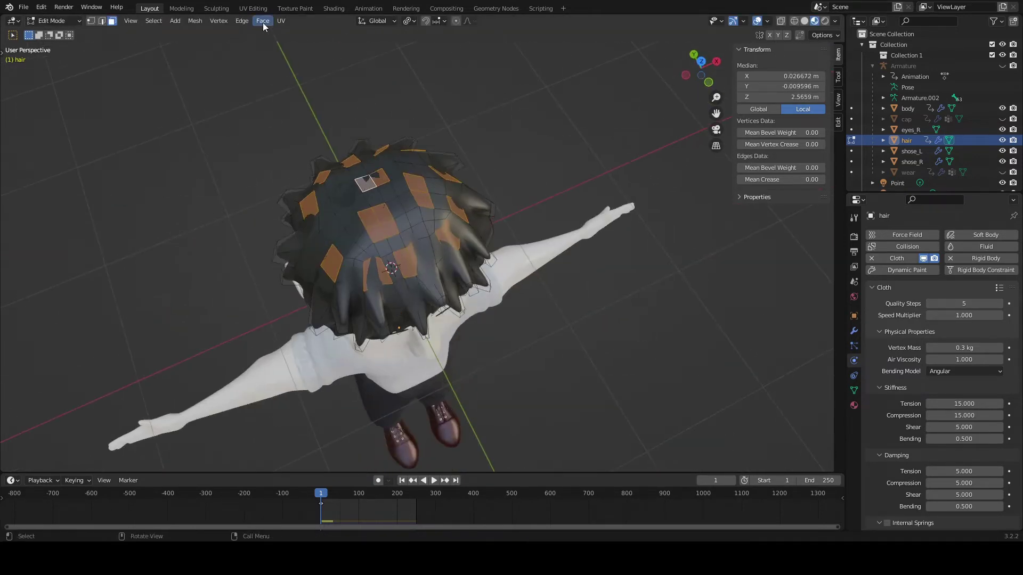
{"action": "mouse_move", "coordinate": [525, 176]}
{"action": "middle_mouse_down"}
{"action": "mouse_move", "coordinate": [495, 215]}
{"action": "mouse_move", "coordinate": [436, 249]}
{"action": "mouse_move", "coordinate": [373, 240]}
{"action": "middle_mouse_up"}
{"action": "left_click", "coordinate": [496, 216]}
Extrude each selected face into a spike, shrink and push it out, and show the Shader Editor.
{"action": "left_click", "coordinate": [263, 20]}
{"action": "key", "text": "s"}
{"action": "left_click", "coordinate": [554, 238]}
{"action": "middle_click_drag", "start_coordinate": [568, 222], "coordinate": [544, 246]}
{"action": "key", "text": "g"}
{"action": "left_click", "coordinate": [556, 267]}
{"action": "middle_click_drag", "start_coordinate": [554, 292], "coordinate": [495, 277]}
{"action": "key", "text": "KP_3"}
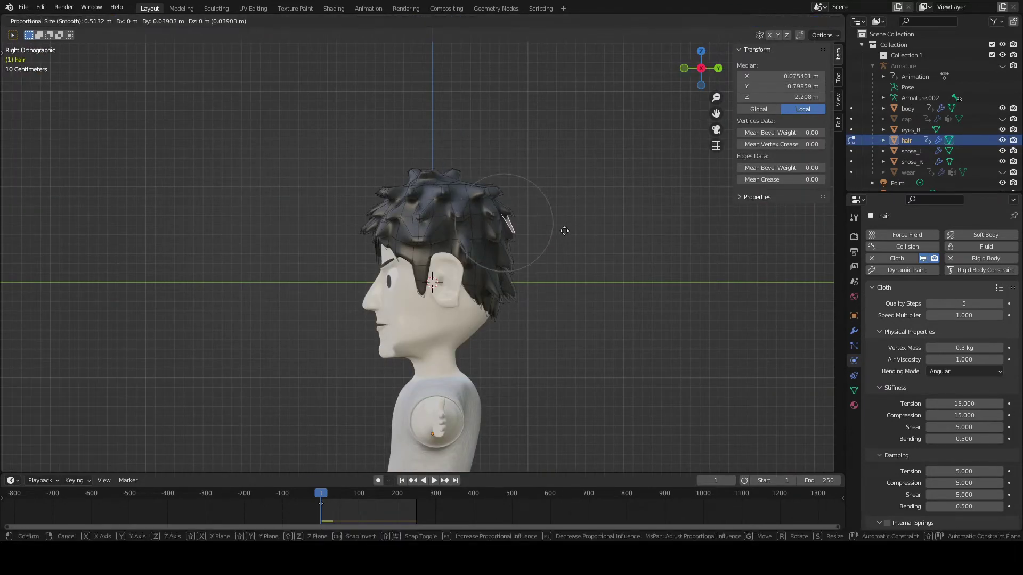
{"action": "left_click", "coordinate": [432, 21]}
{"action": "left_click", "coordinate": [452, 107]}
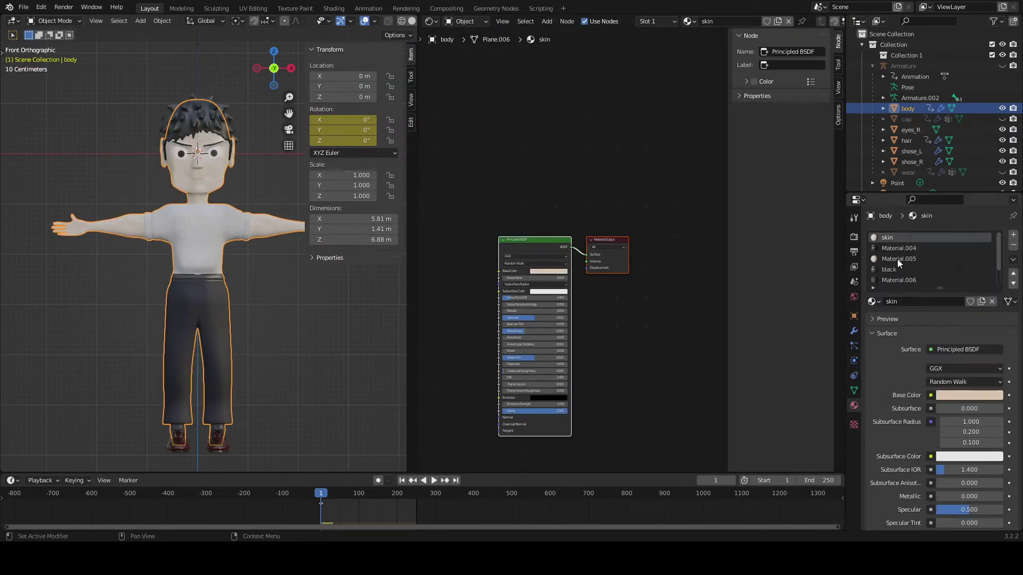
Switch the node editor to the shirt's Material.006 slot and frame its nodes.
{"action": "scroll", "coordinate": [909, 257], "scroll_direction": "down", "scroll_amount": 1}
{"action": "left_click", "coordinate": [913, 276]}
{"action": "key", "text": "Home"}
{"action": "scroll", "coordinate": [566, 254], "scroll_direction": "up", "scroll_amount": 3}
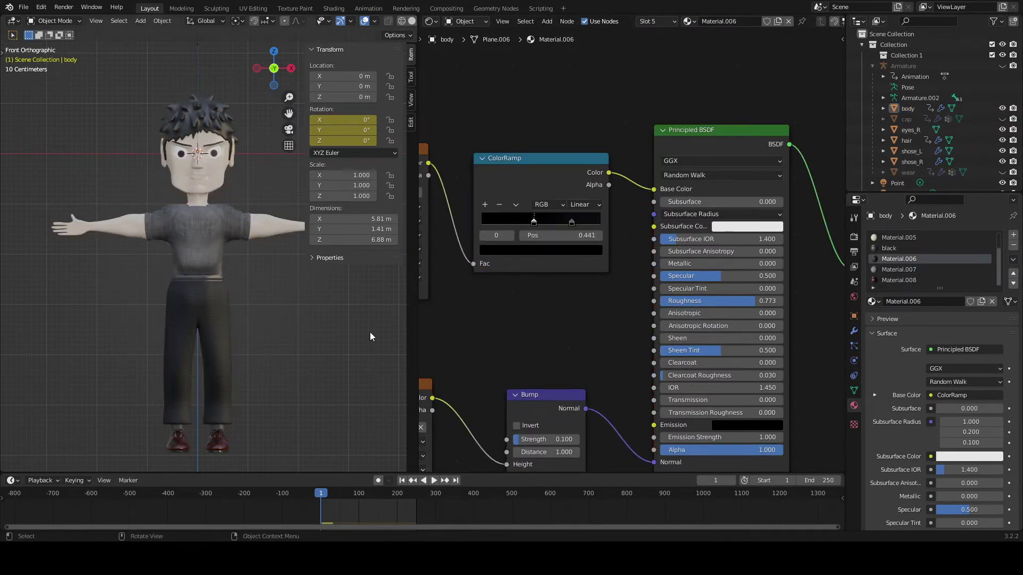
Switch to the Inflate sculpt brush and lightly reshape the face.
{"action": "left_click", "coordinate": [217, 441]}
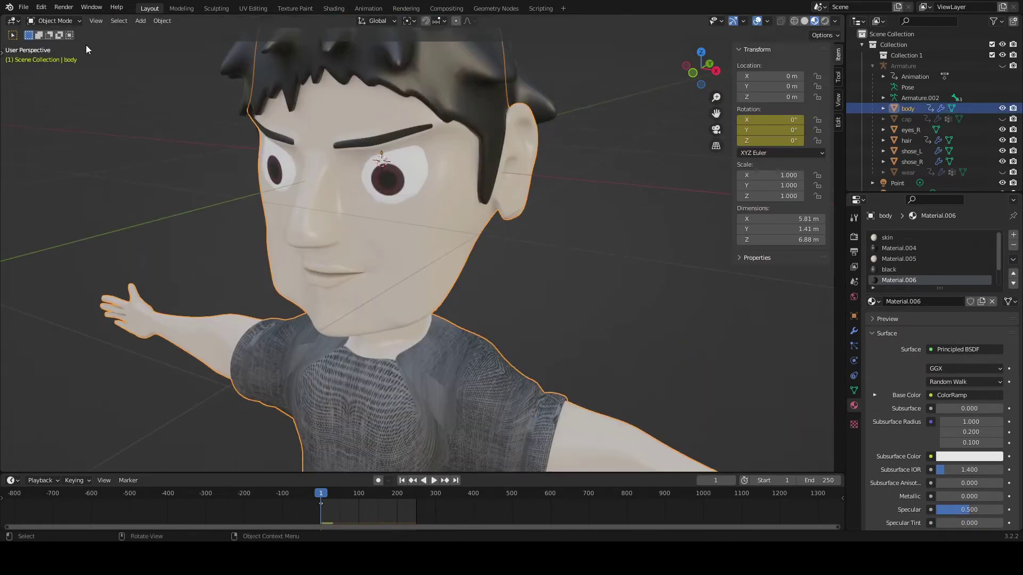
{"action": "left_click", "coordinate": [12, 21]}
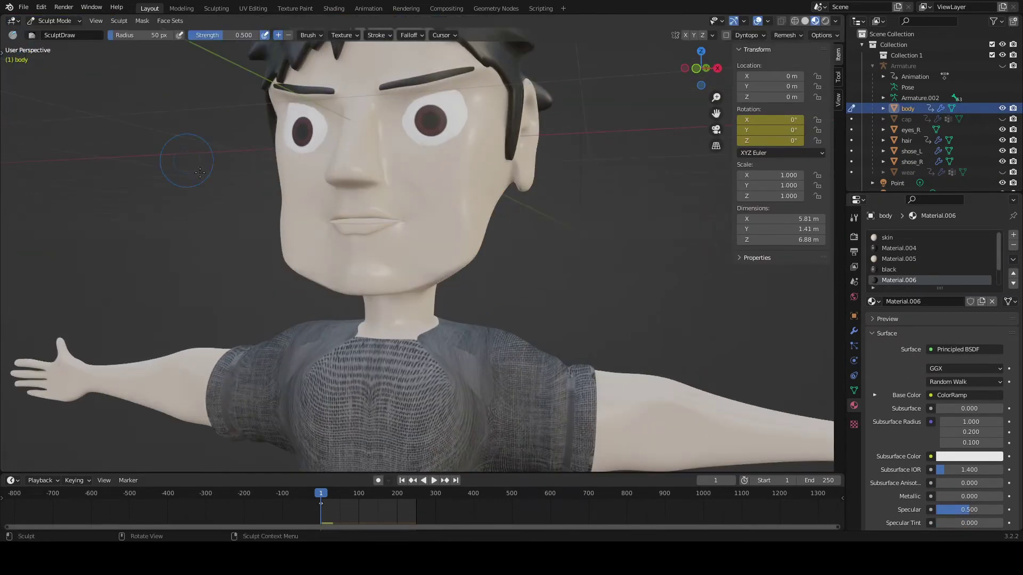
{"action": "left_click", "coordinate": [15, 166]}
{"action": "mouse_move", "coordinate": [467, 201]}
{"action": "middle_mouse_down"}
{"action": "mouse_move", "coordinate": [443, 208]}
{"action": "mouse_move", "coordinate": [383, 280]}
{"action": "mouse_move", "coordinate": [479, 282]}
{"action": "middle_mouse_up"}
In Edit Mode, rescale the neck loop and move body vertices into place.
{"action": "key", "text": "Tab"}
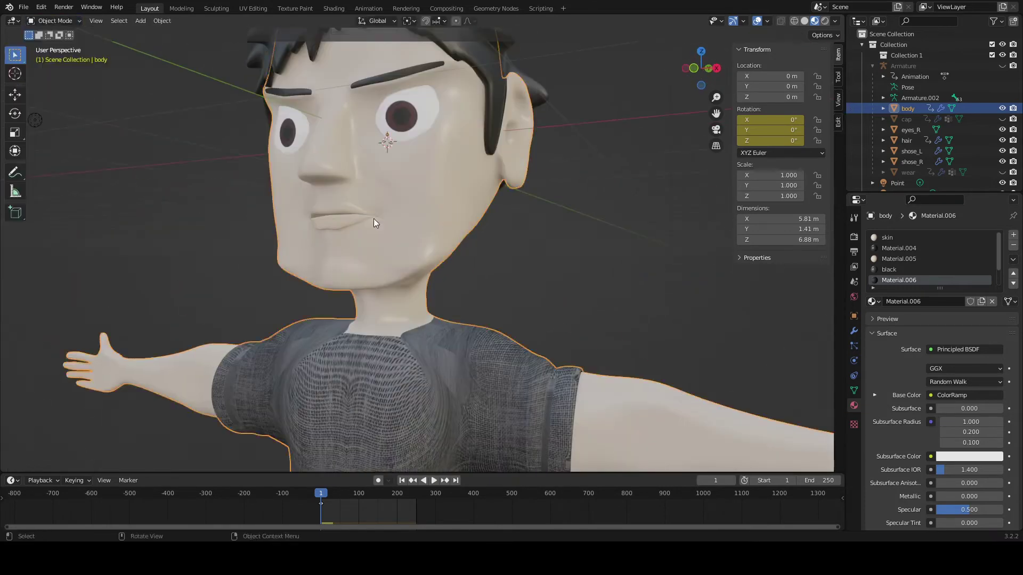
{"action": "left_click", "coordinate": [514, 282]}
{"action": "middle_click_drag", "start_coordinate": [514, 282], "coordinate": [440, 285]}
{"action": "key", "text": "g"}
{"action": "left_click", "coordinate": [578, 272]}
{"action": "mouse_move", "coordinate": [578, 272]}
{"action": "middle_mouse_down"}
{"action": "mouse_move", "coordinate": [534, 302]}
{"action": "mouse_move", "coordinate": [418, 317]}
{"action": "mouse_move", "coordinate": [594, 222]}
{"action": "middle_mouse_up"}
{"action": "left_click", "coordinate": [505, 287]}
{"action": "left_click", "coordinate": [419, 289]}
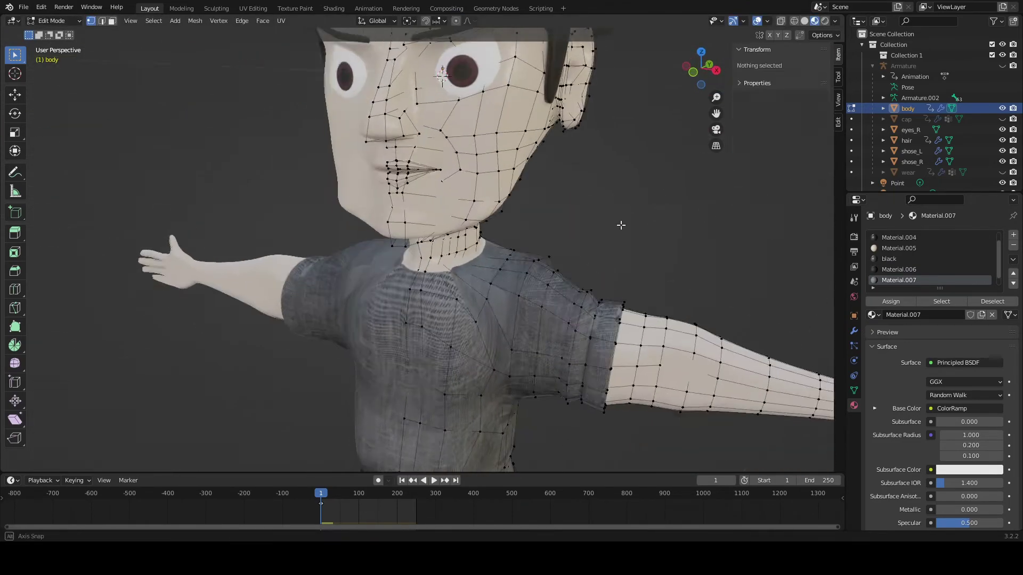
Show the shirt mesh's UVs over fabric_03.jpg, then rotate and move its island.
{"action": "key", "text": "shift+F10"}
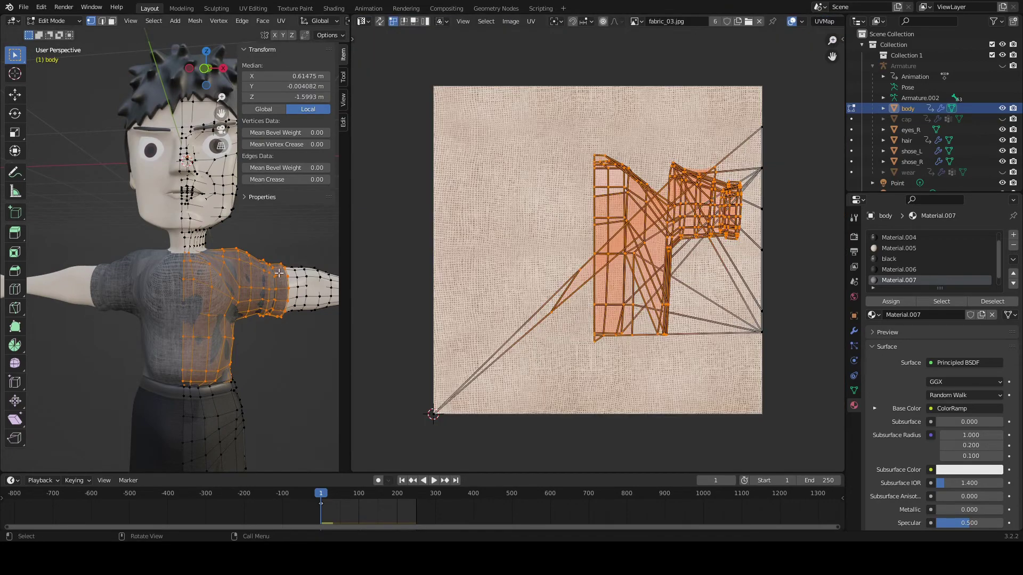
{"action": "key", "text": "alt+a"}
{"action": "mouse_move", "coordinate": [133, 362]}
{"action": "middle_mouse_down"}
{"action": "mouse_move", "coordinate": [231, 366]}
{"action": "mouse_move", "coordinate": [277, 350]}
{"action": "middle_mouse_up"}
{"action": "key", "text": "l"}
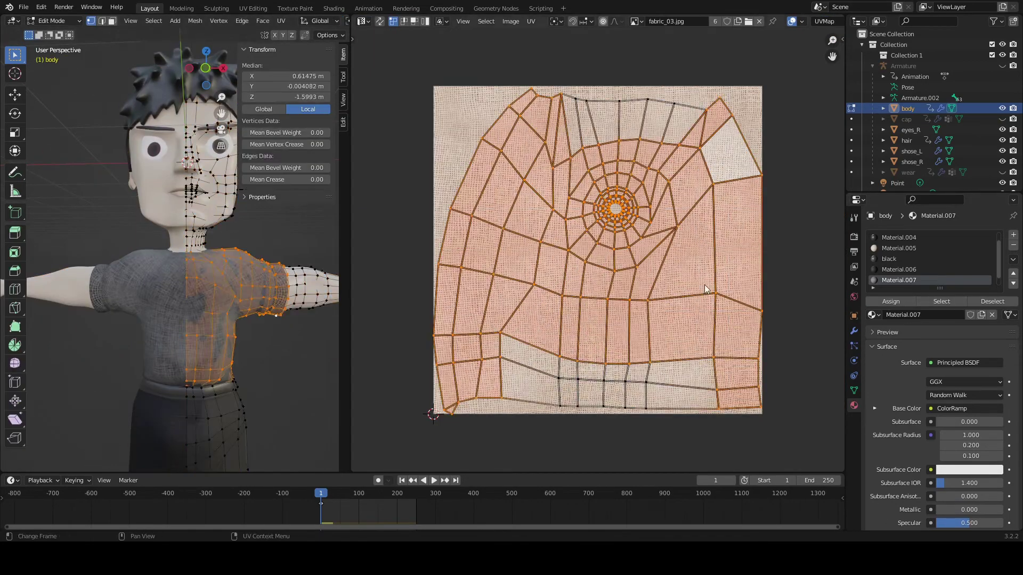
{"action": "left_click", "coordinate": [755, 260]}
{"action": "key", "text": "g"}
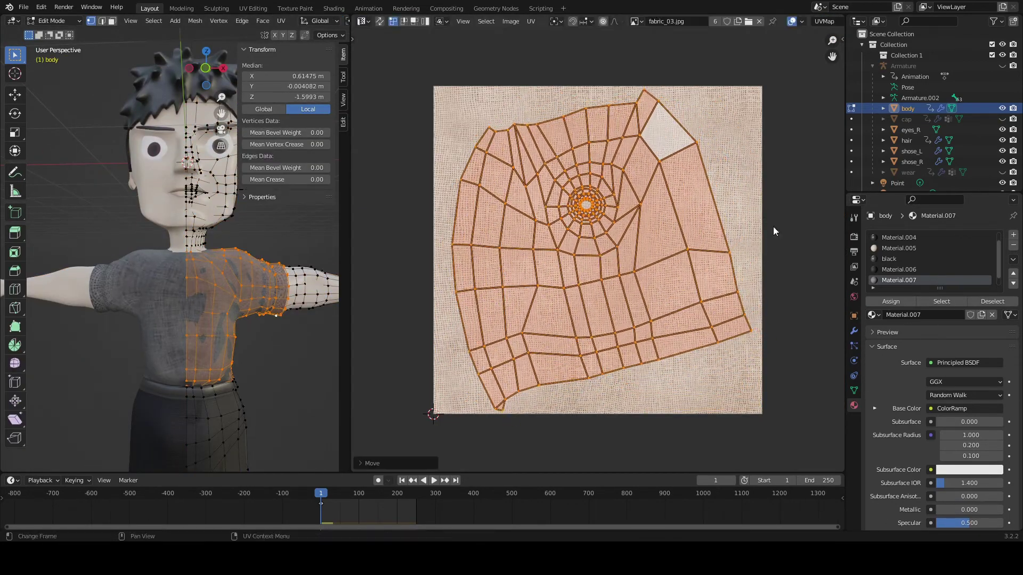